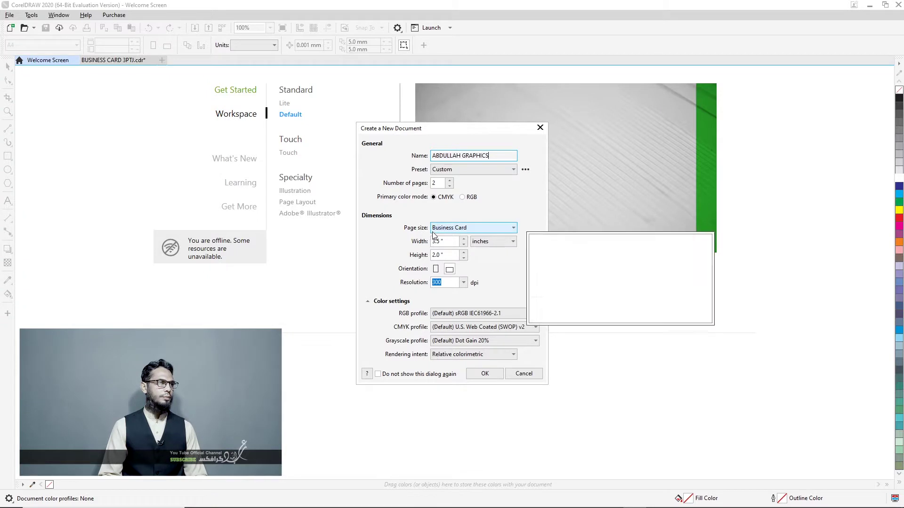
Step: Set the new document's page size to Business Card and its units to inches
click(514, 228)
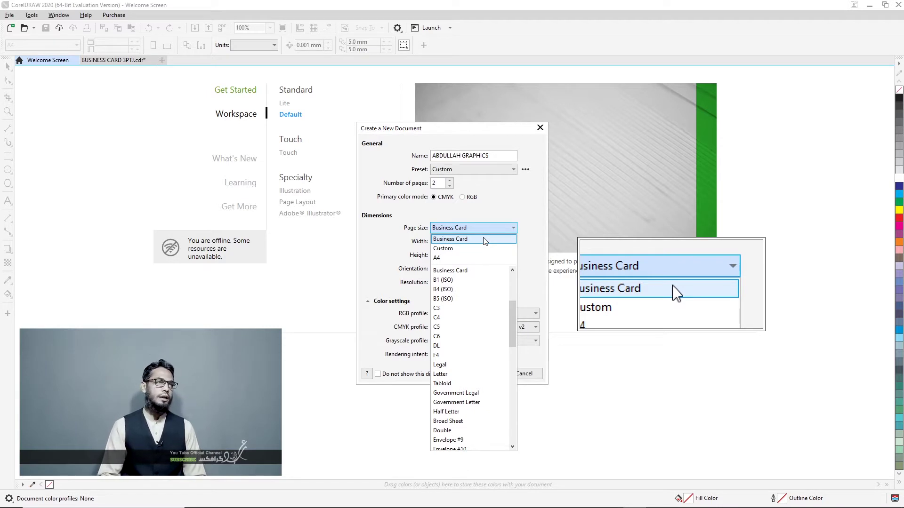
click(485, 241)
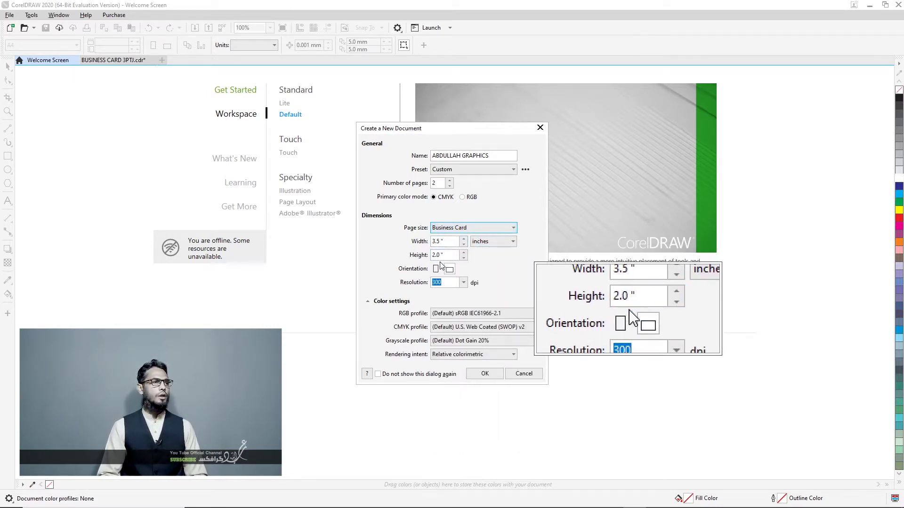
click(516, 242)
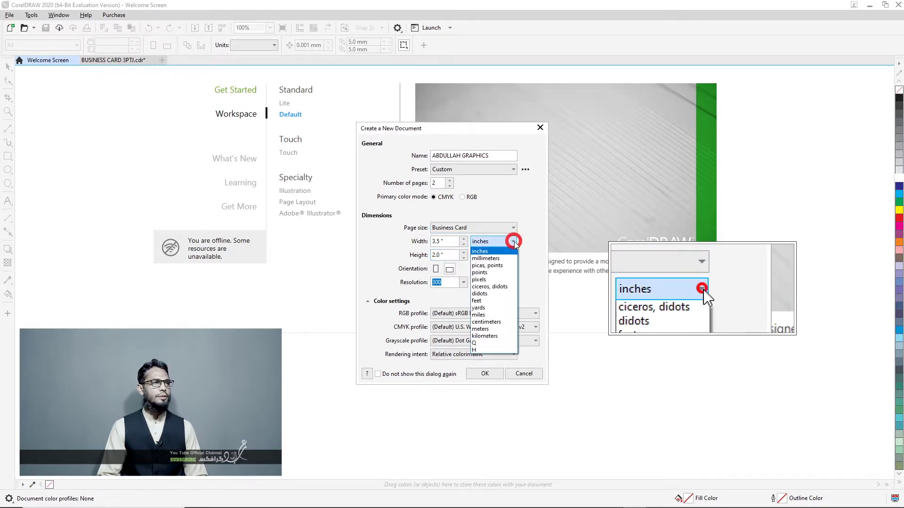
click(499, 252)
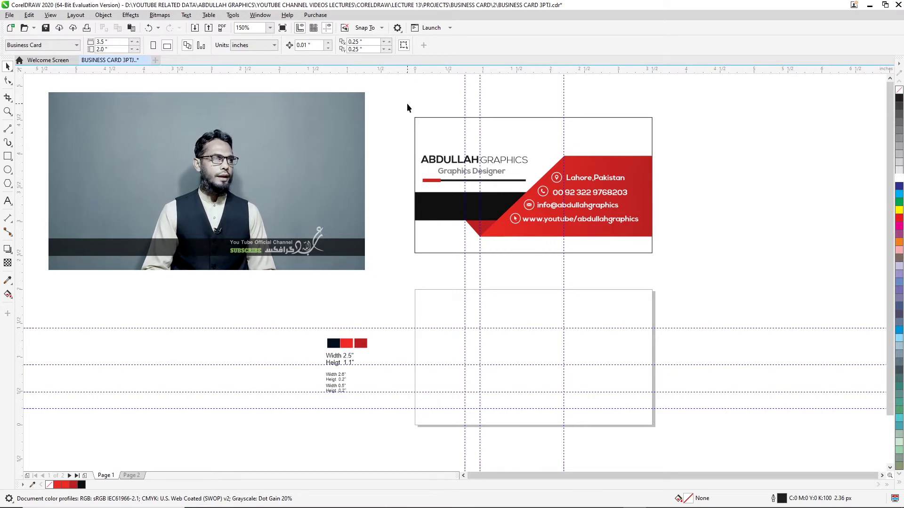
Step: Duplicate the finished card design beside the original and move the copy's border rectangle down away from the artwork
drag(666, 247, 673, 266)
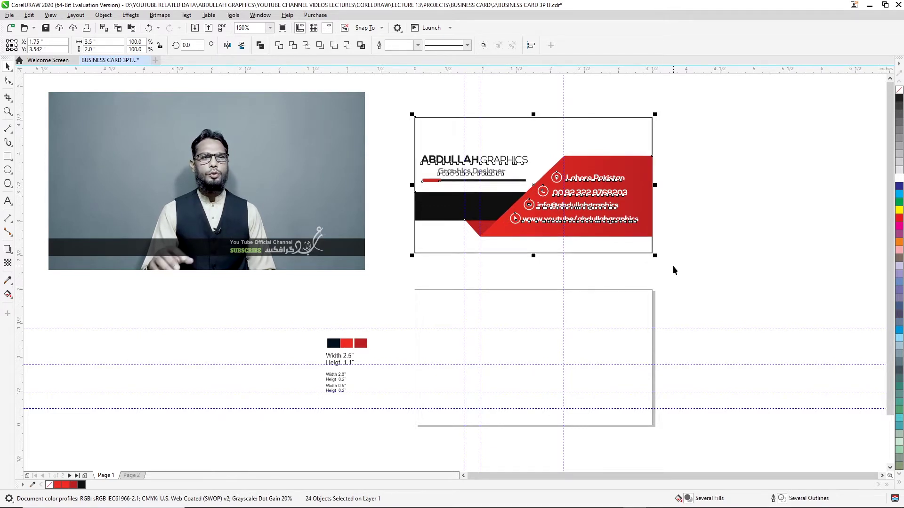
drag(498, 186, 765, 172)
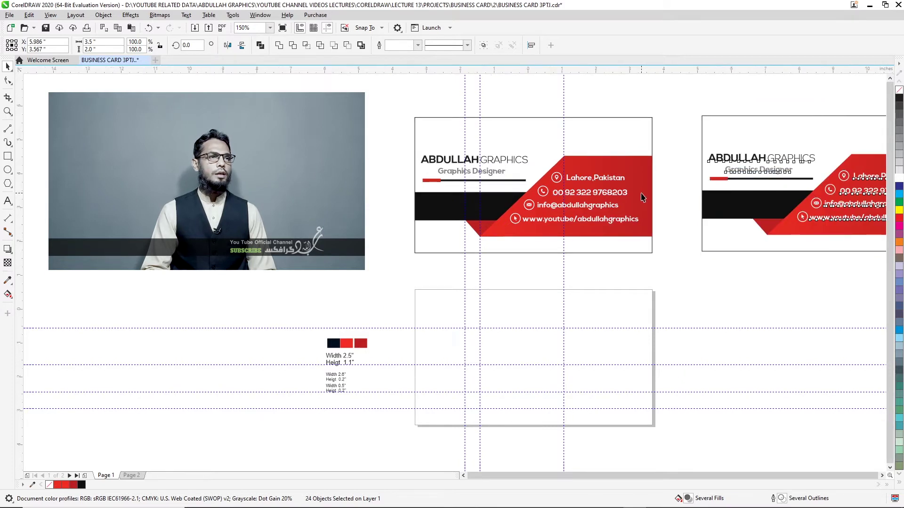
scroll(640, 194, down, 2)
click(758, 132)
drag(737, 157, 728, 211)
scroll(736, 270, up, 2)
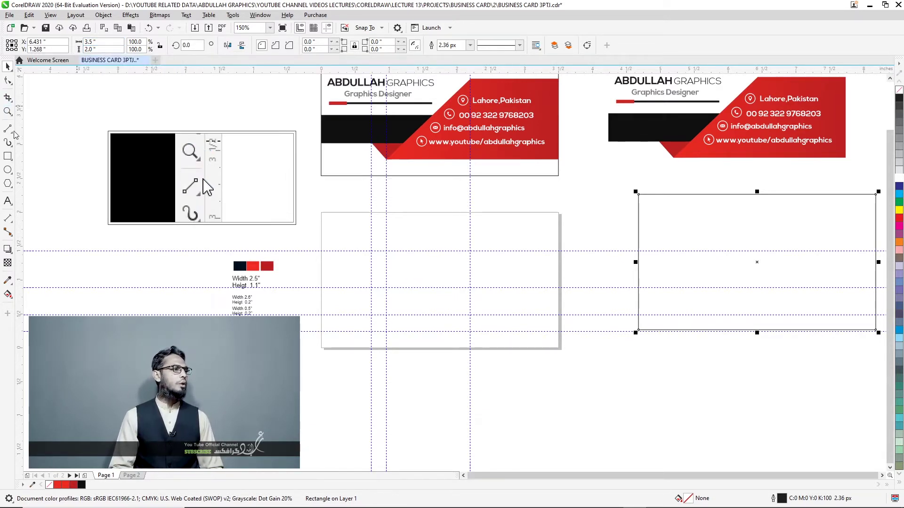
Step: Add a page-sized 3.5 by 2 inch rectangle to the blank page and move the black band out of the card copy
double_click(9, 155)
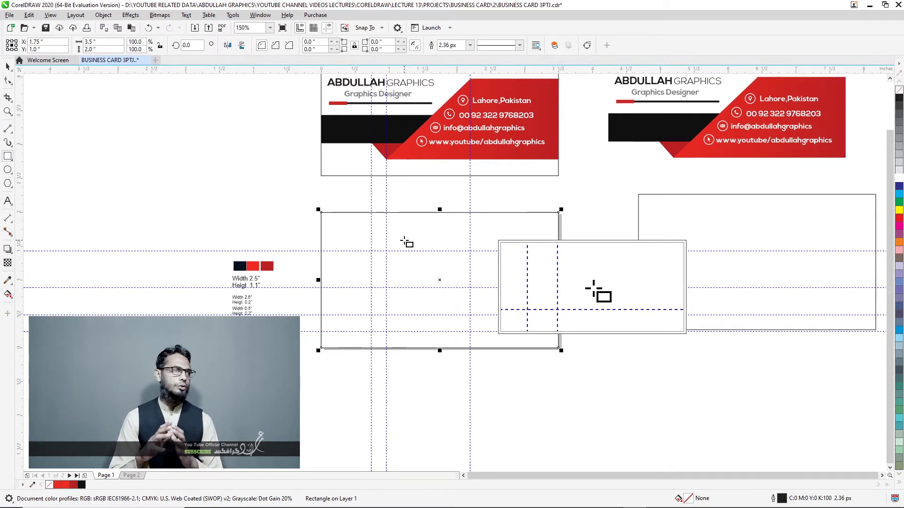
click(8, 66)
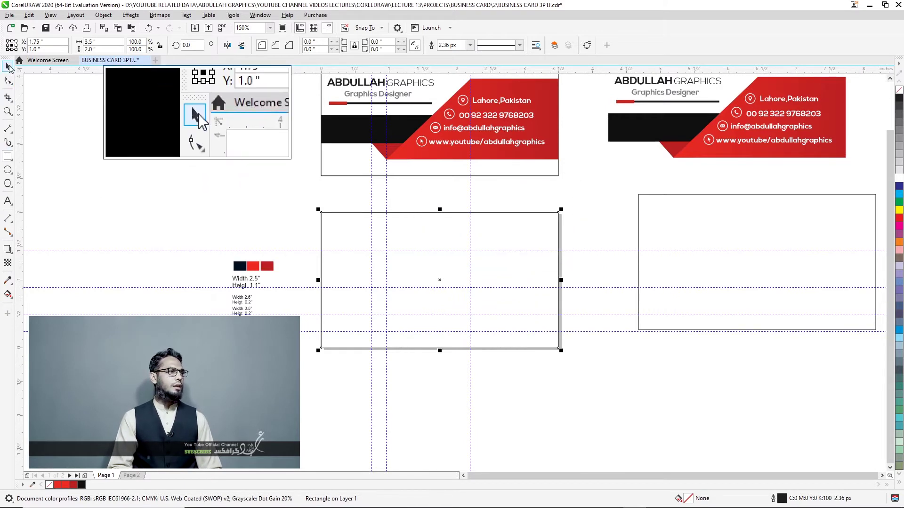
drag(645, 137, 684, 259)
drag(740, 255, 735, 230)
Step: Draw a 3.5 by about 0.389 inch band across the blank card between the guidelines and fill it with the sampled navy swatch colour
key(F6)
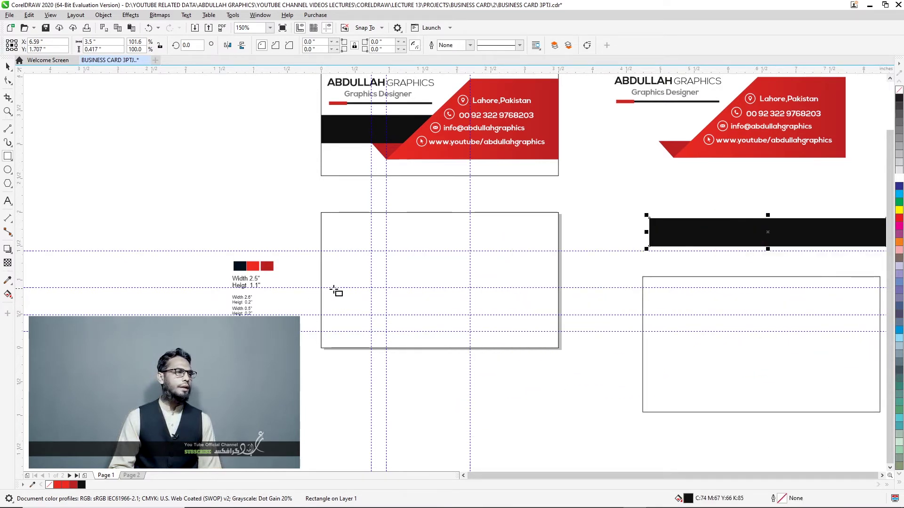
drag(321, 288, 559, 315)
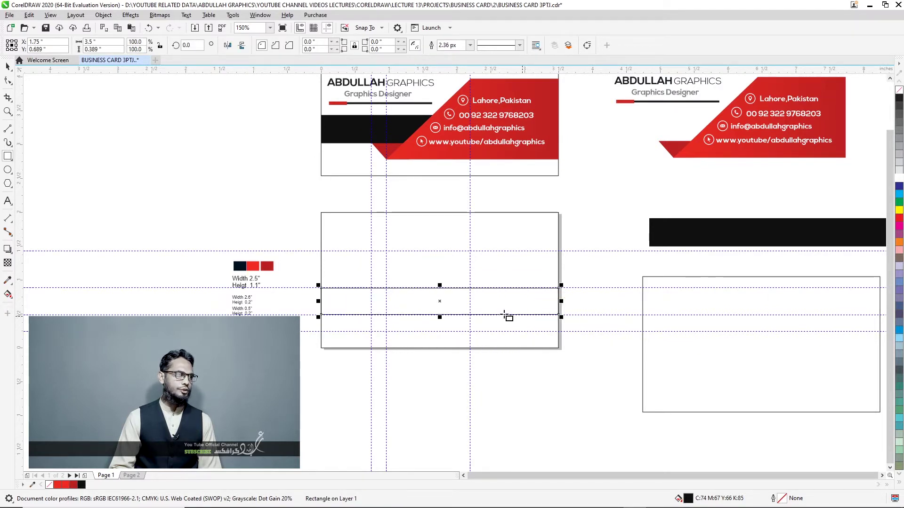
double_click(688, 499)
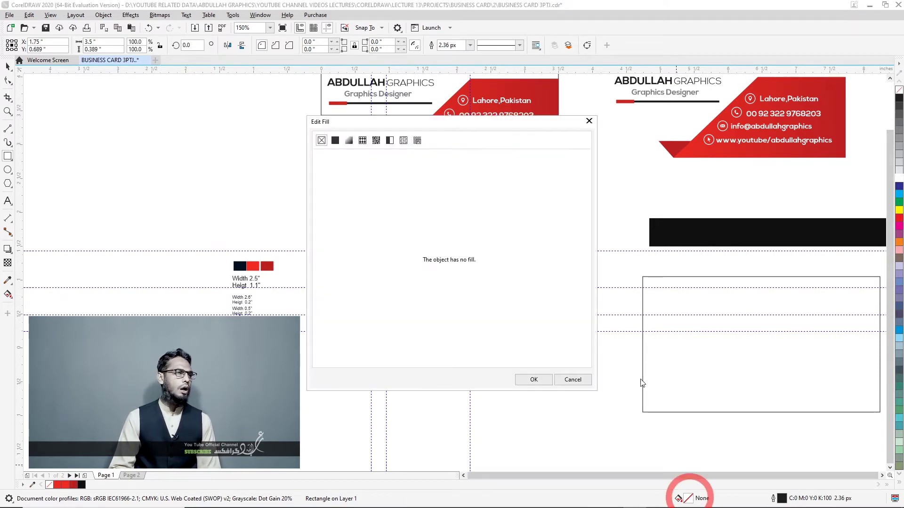
drag(410, 128, 535, 136)
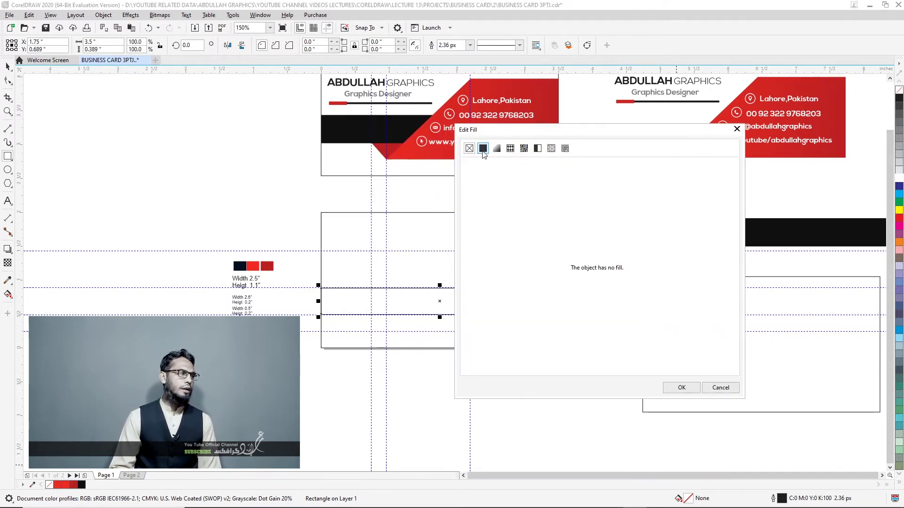
click(483, 150)
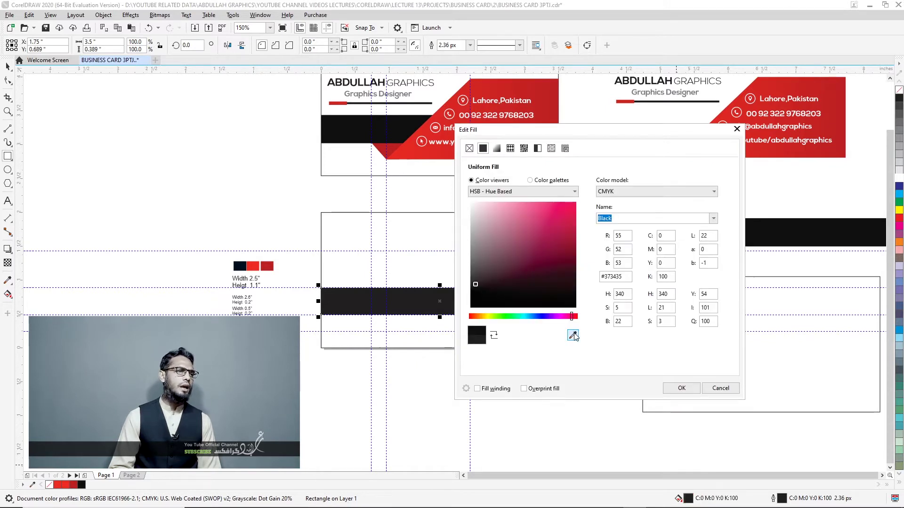
click(574, 335)
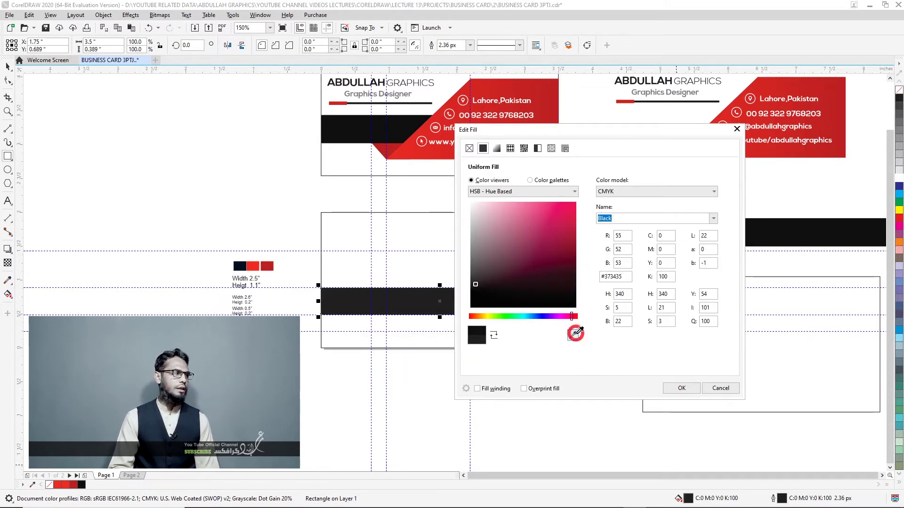
click(240, 265)
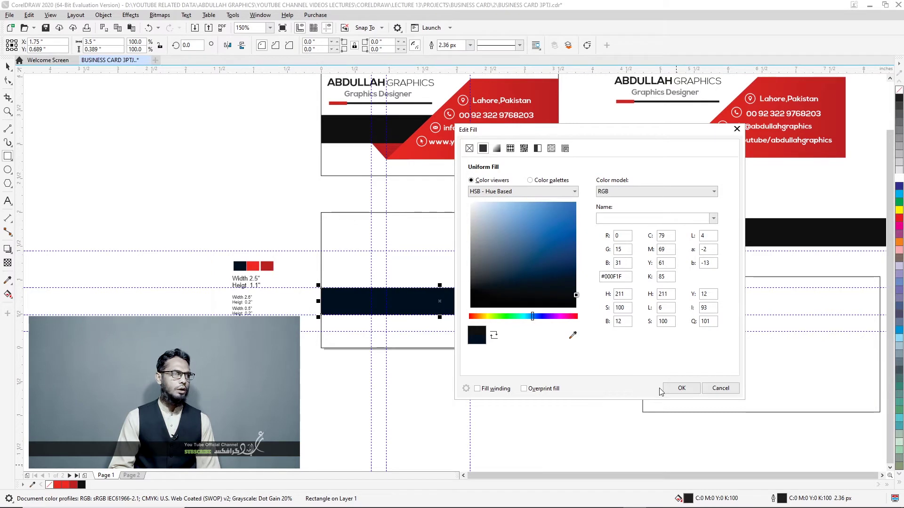
click(679, 388)
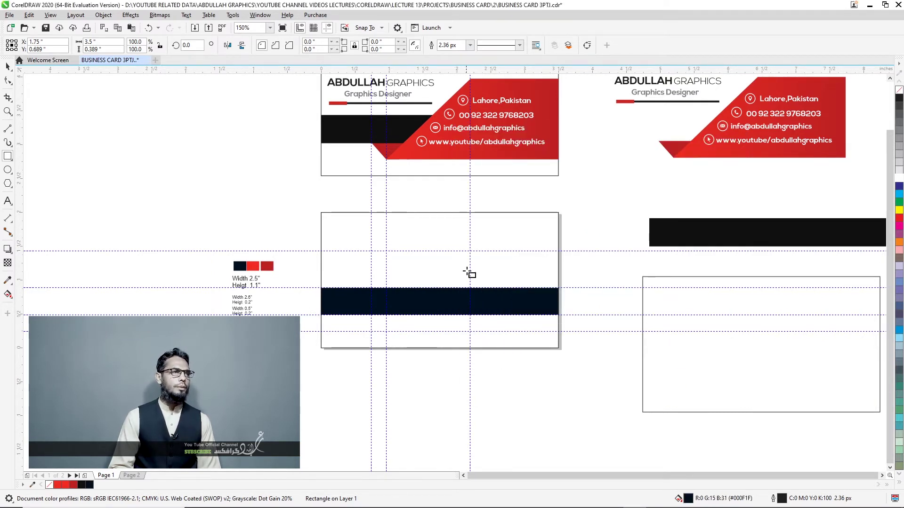
Step: Move the red gradient panel out of the card copy and down over the spare border rectangle
click(8, 67)
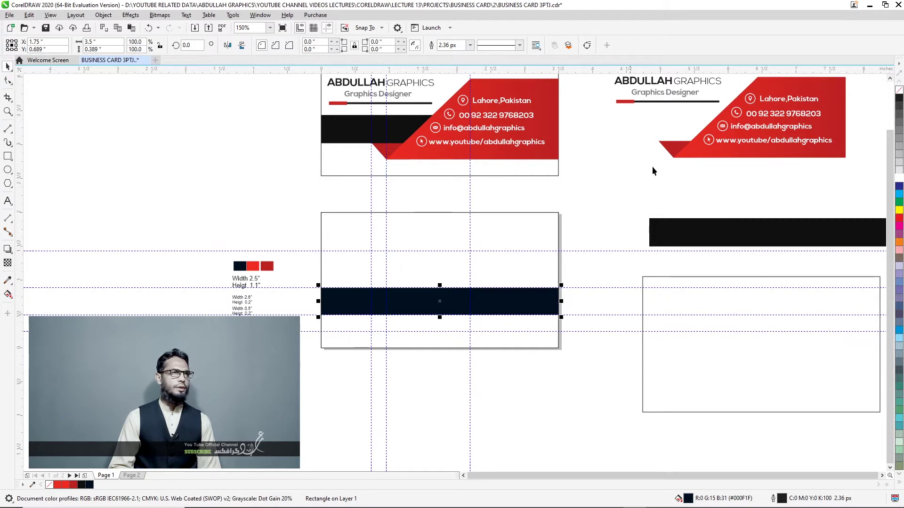
drag(716, 158, 678, 342)
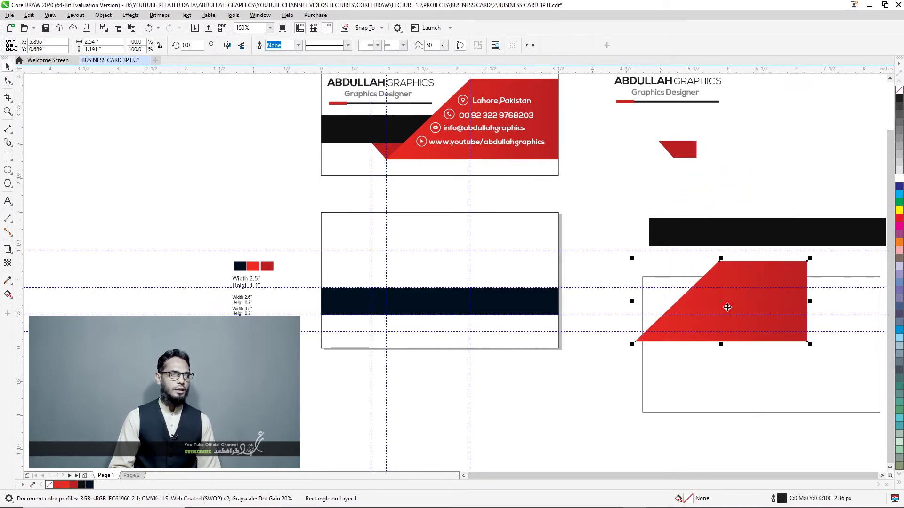
drag(730, 299, 706, 345)
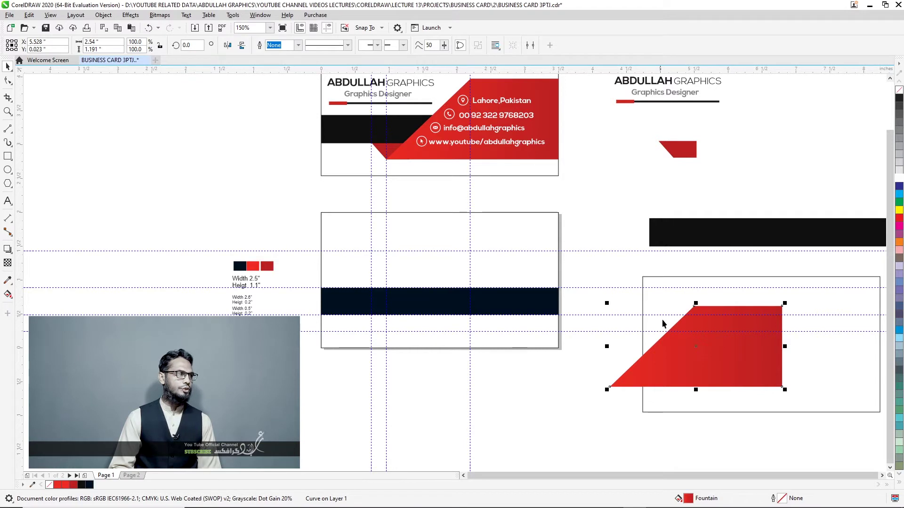
Step: Draw a rectangle about 2.545 by 1.187 inches from the new card's right edge to the second vertical guideline
click(8, 156)
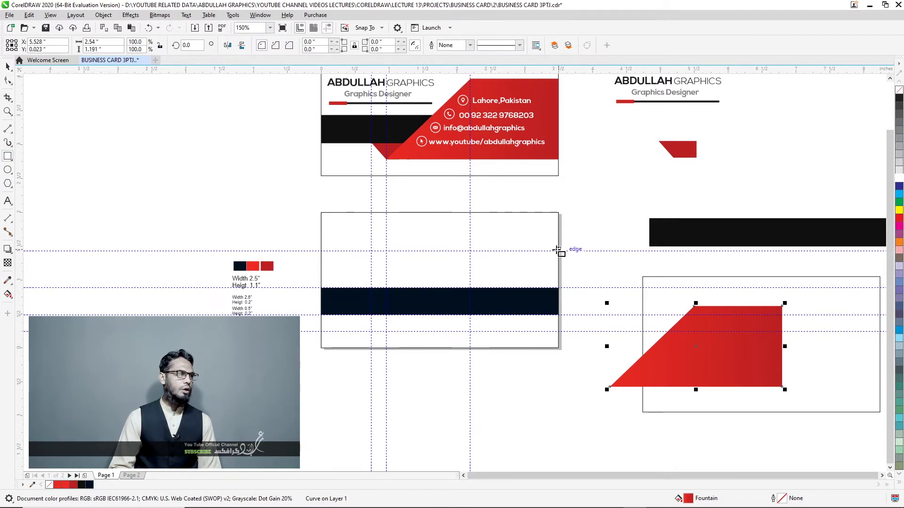
mouse_move(558, 252)
mouse_down()
mouse_move(403, 290)
mouse_move(386, 332)
mouse_up()
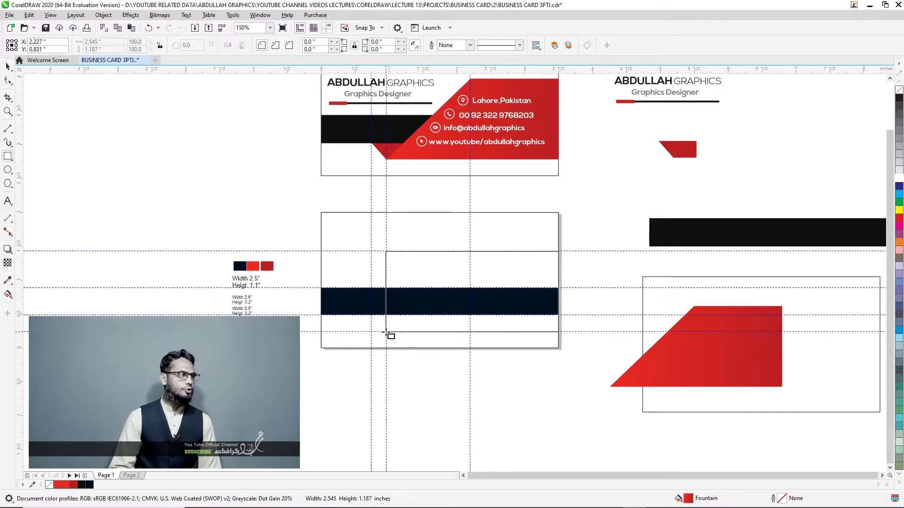
drag(386, 332, 385, 332)
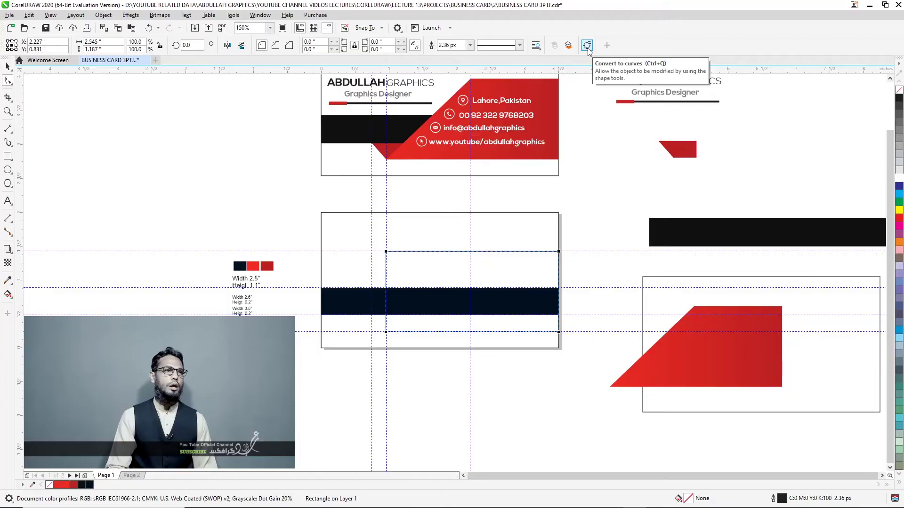
Step: Convert the new rectangle to curves and move its upper-left node to the third vertical guideline to slant the side
click(587, 47)
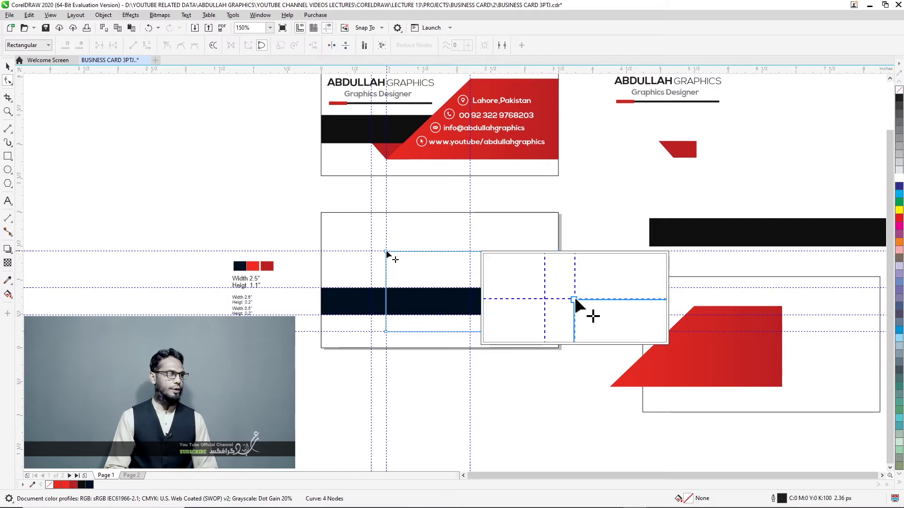
drag(387, 253, 470, 253)
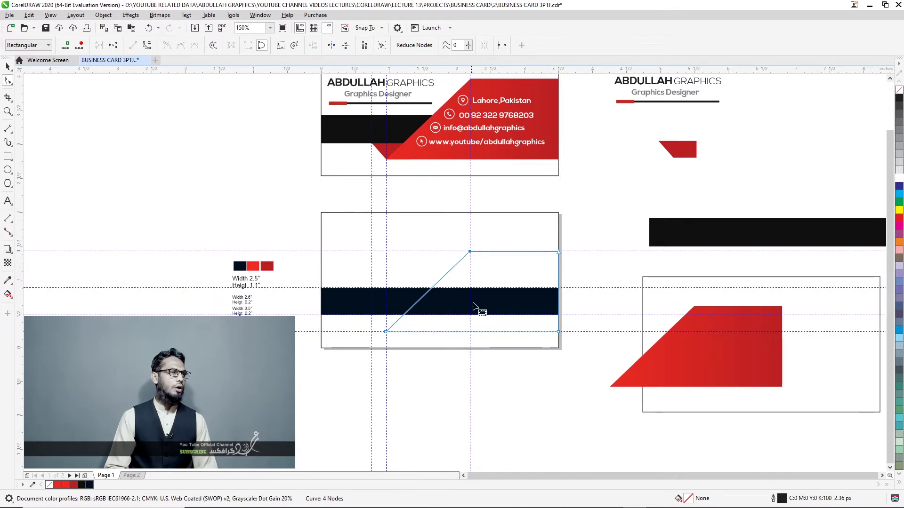
click(8, 68)
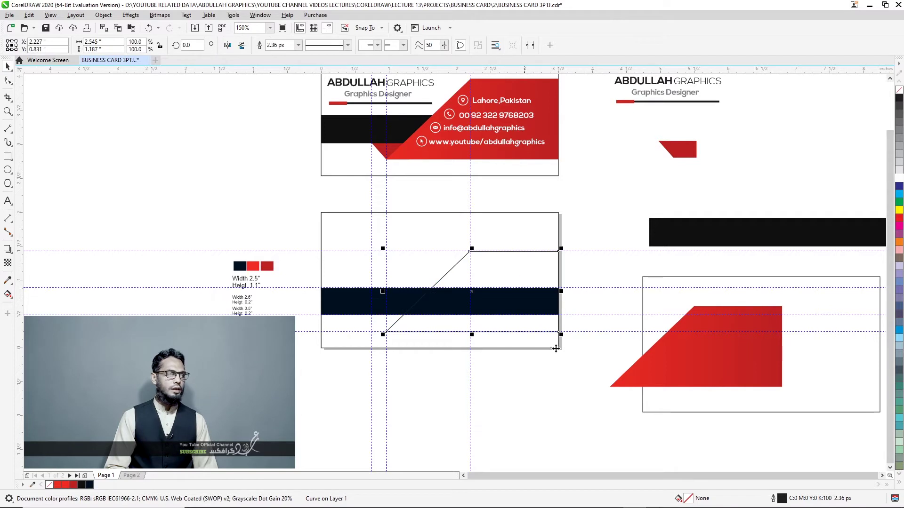
Step: Fill the slanted panel with a uniform bright red sampled from the middle colour swatch
double_click(689, 499)
drag(398, 130, 539, 101)
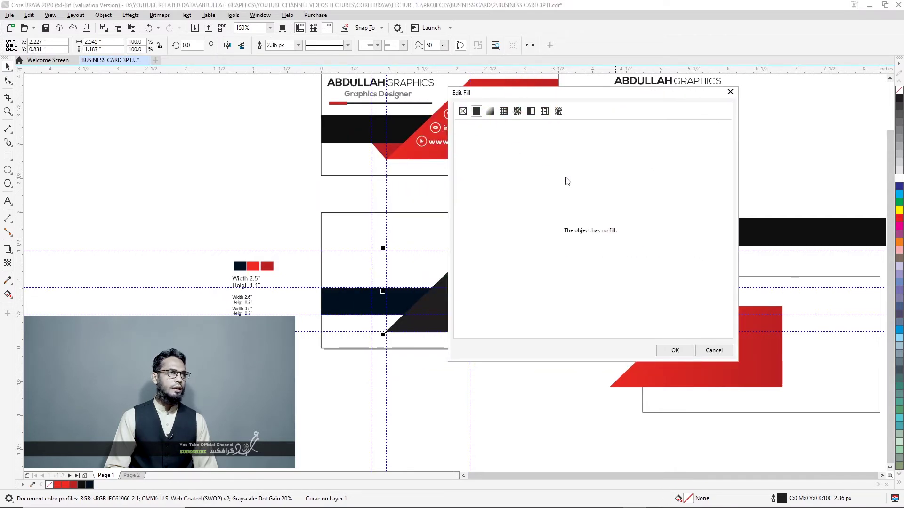
click(566, 298)
click(253, 266)
click(675, 351)
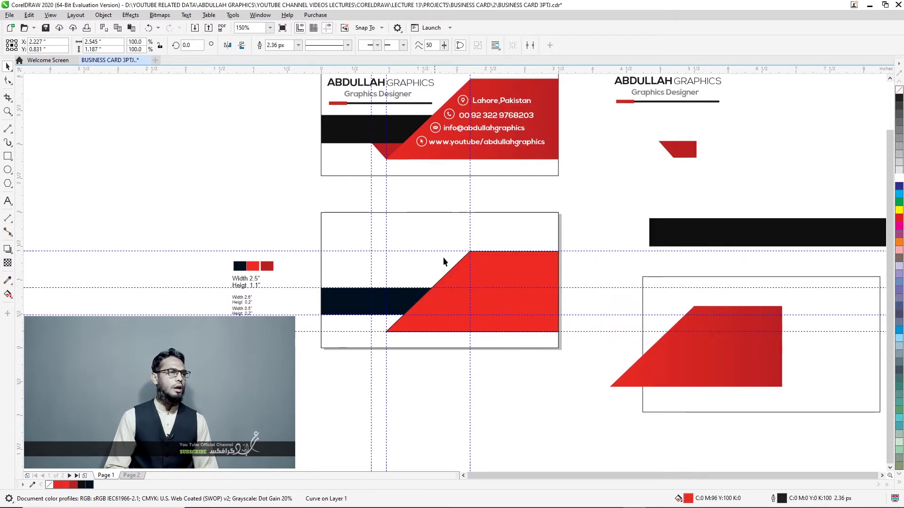
Step: Remove the slanted red panel's outline by setting its width to 0
drag(505, 256, 680, 304)
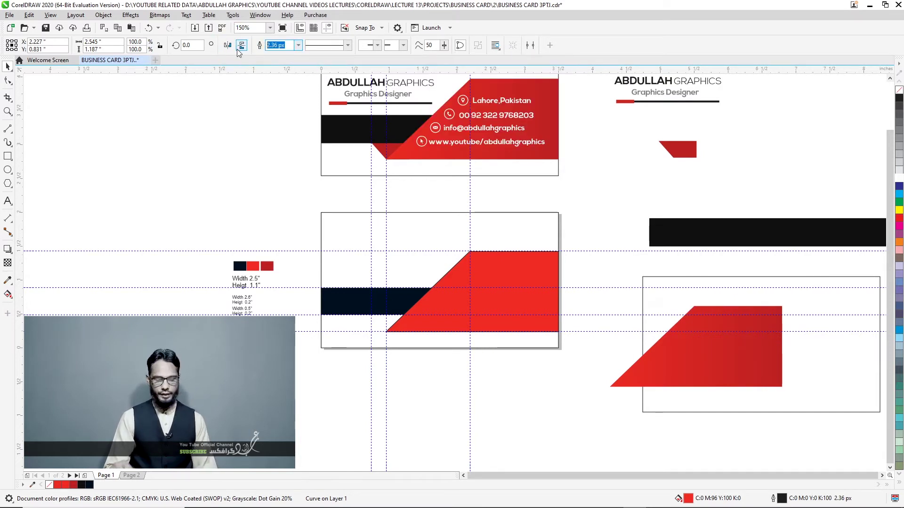
text(0)
key(Return)
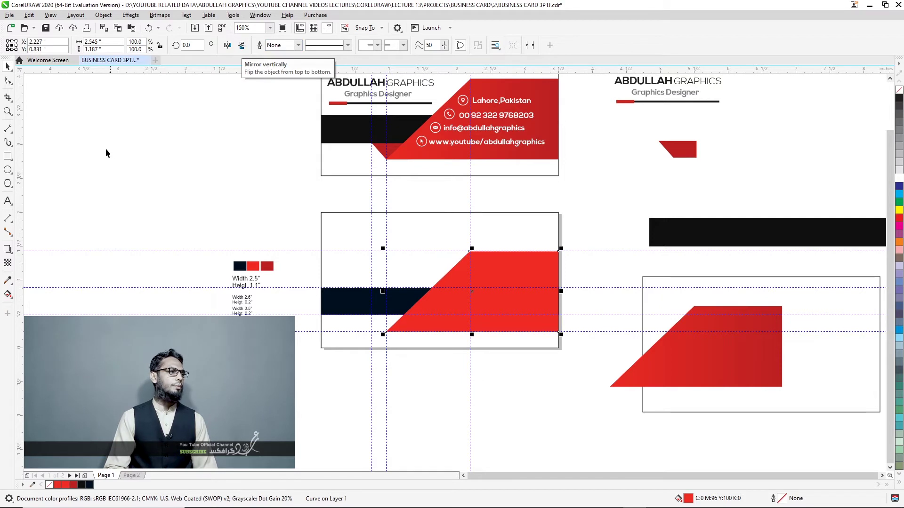
Step: Move the small dark red fold piece aside and draw a rectangle about 0.497 by 0.264 inch below the new card's navy band
drag(688, 159, 720, 174)
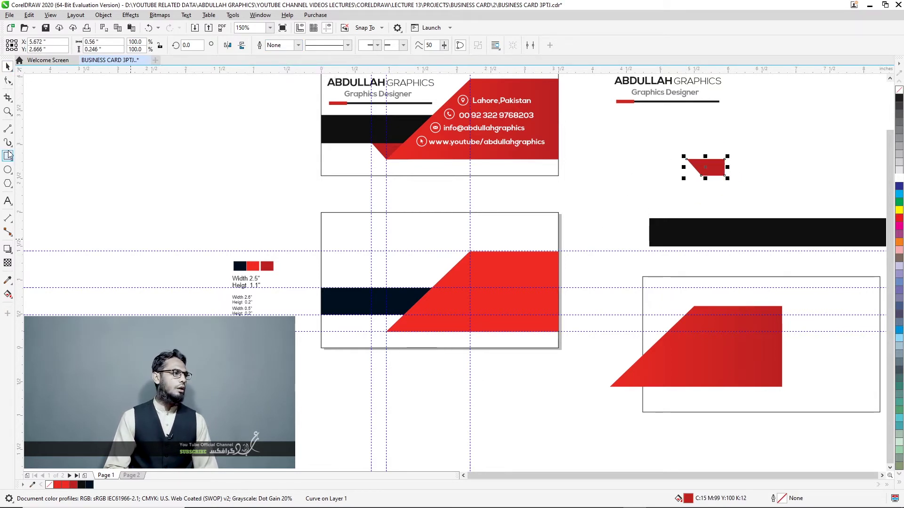
click(7, 158)
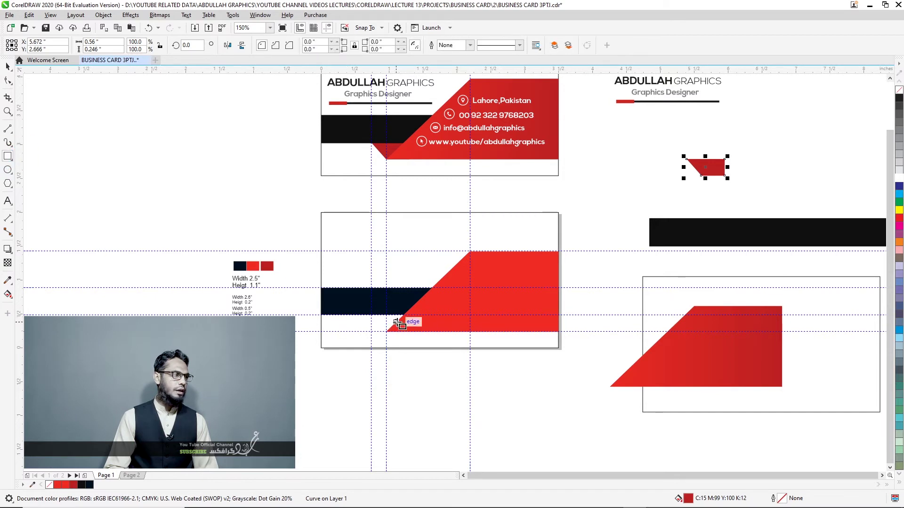
drag(368, 332, 369, 334)
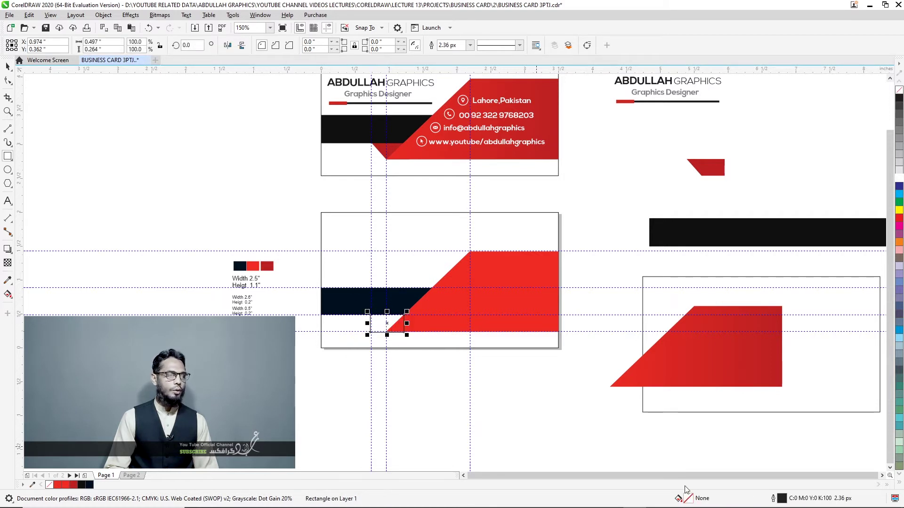
Step: Fill the small rectangle with a uniform dark red, C22 M100 Y100 K18, by sampling the slanted panel's red and darkening it
double_click(685, 503)
drag(430, 123, 611, 138)
click(509, 157)
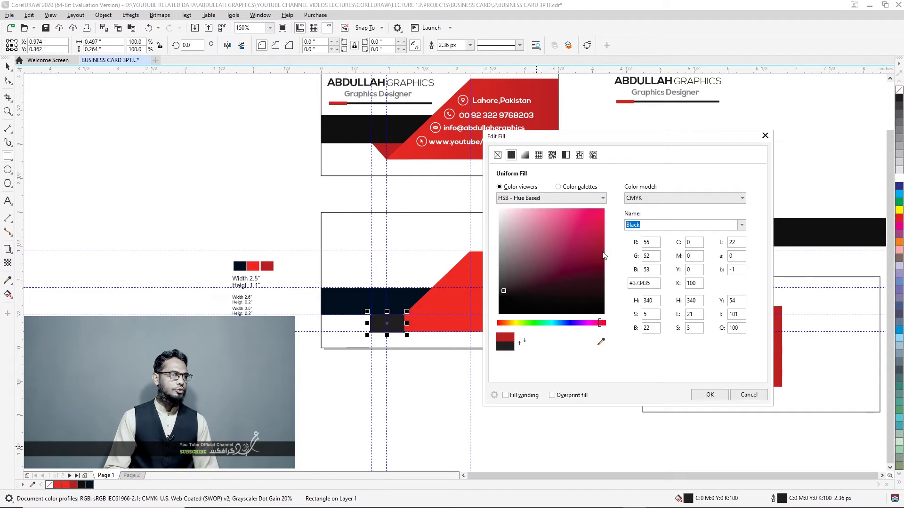
click(600, 342)
click(451, 311)
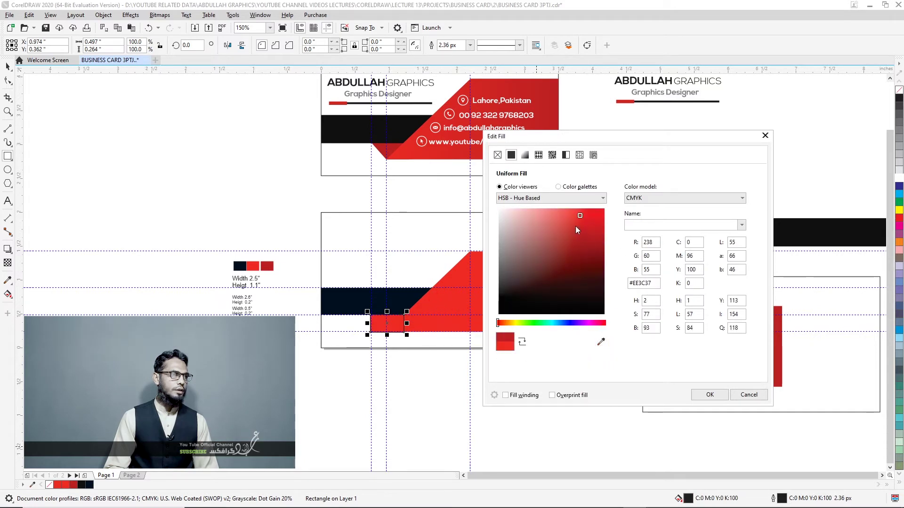
drag(578, 217, 576, 243)
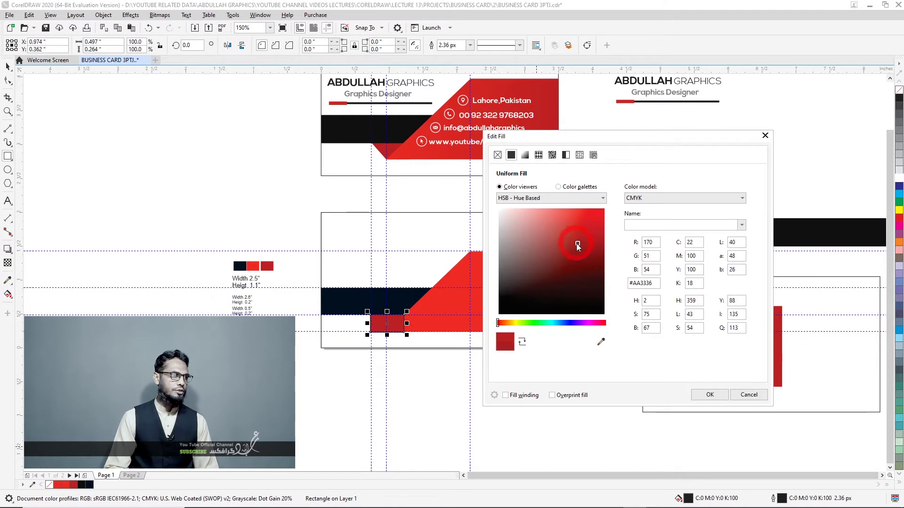
click(695, 396)
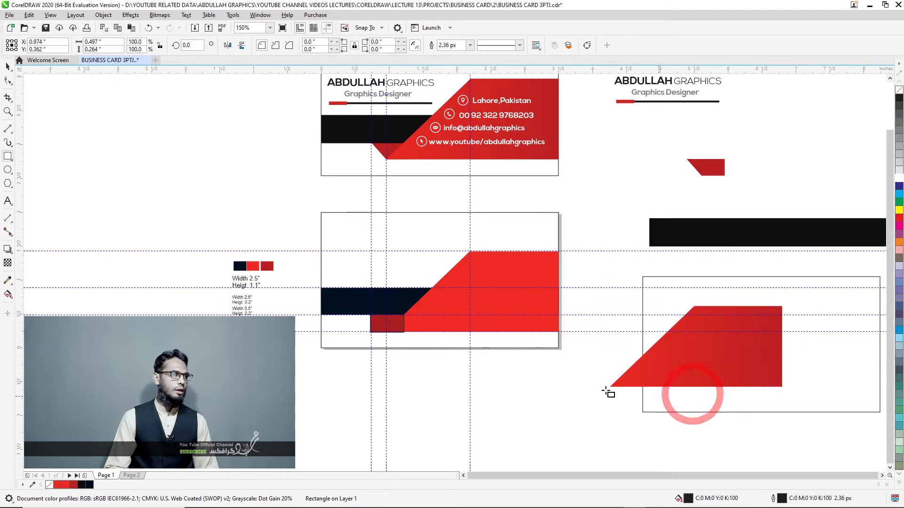
Step: Send the small dark red rectangle to the back of the page
click(398, 325)
right_click(398, 325)
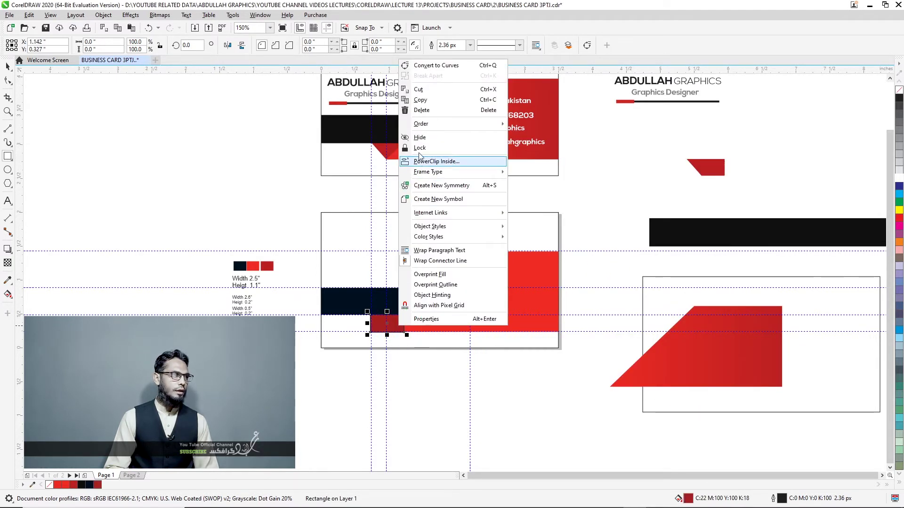
mouse_move(427, 126)
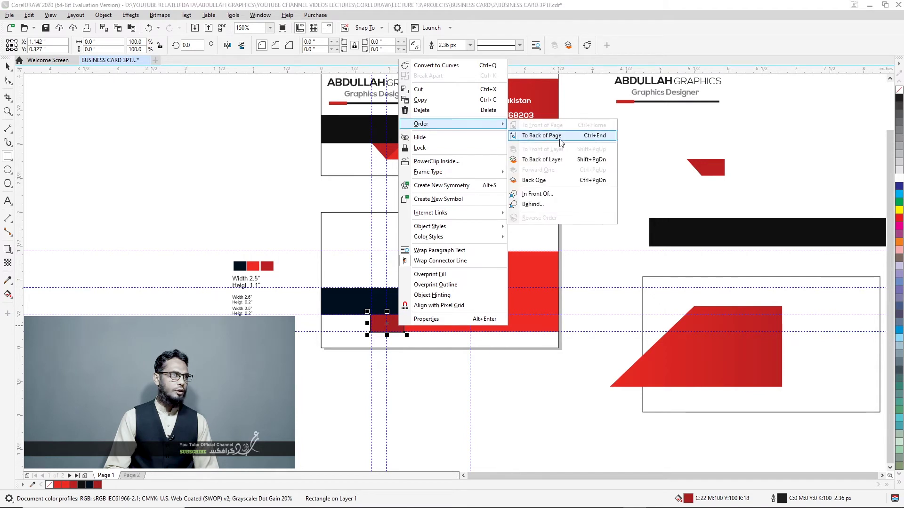
click(546, 135)
Step: Convert the dark red rectangle to curves, move its lower-left node to the panel's lower corner and align its lower-right node with the panel's bottom edge
click(8, 80)
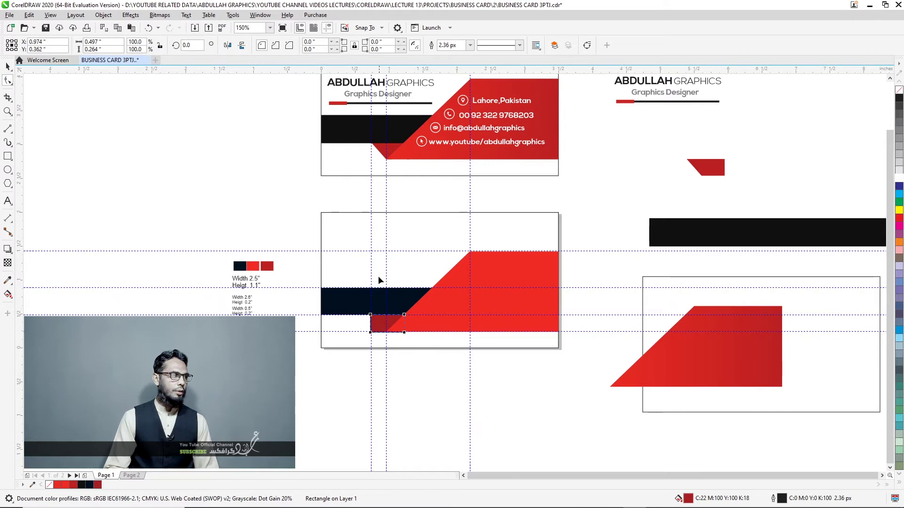
click(586, 45)
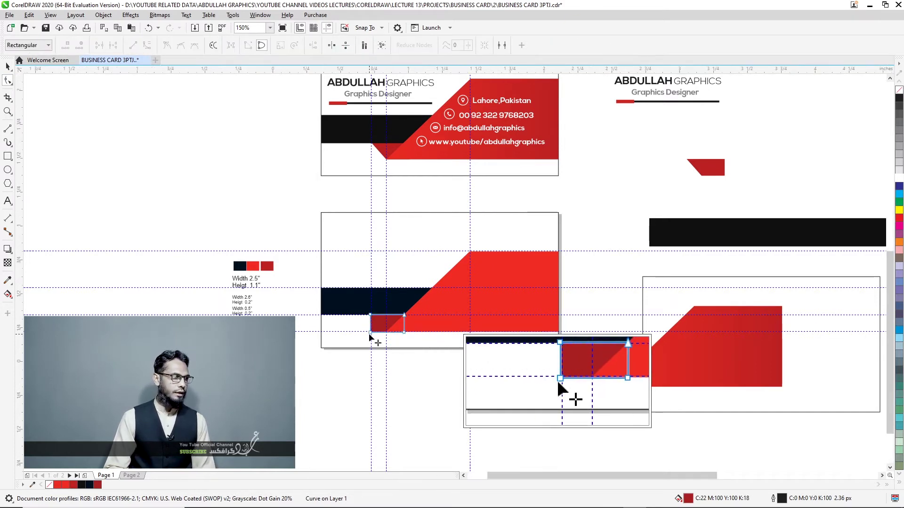
scroll(368, 333, up, 3)
drag(373, 325, 437, 325)
scroll(505, 326, up, 5)
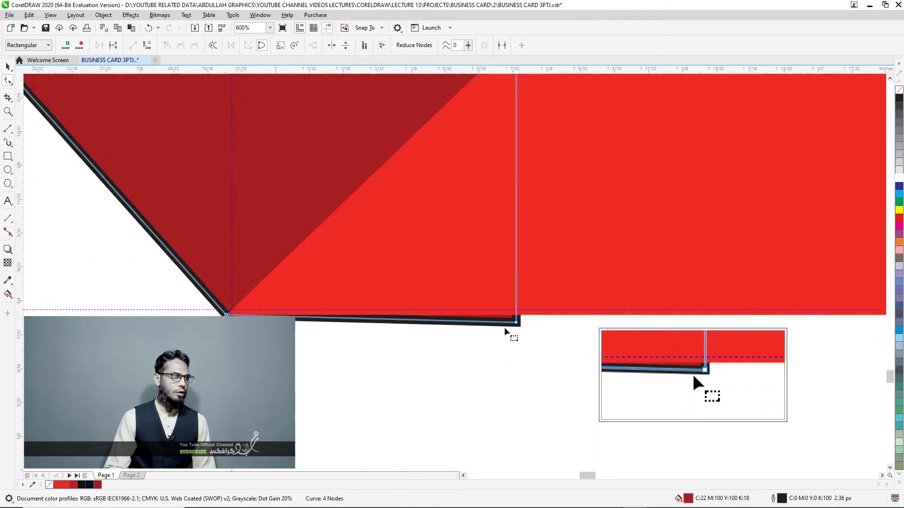
drag(527, 317, 527, 302)
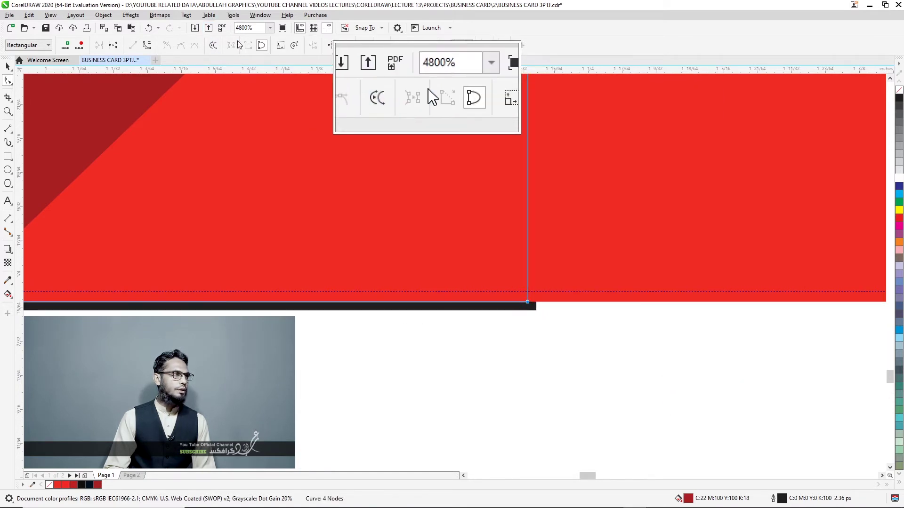
Step: Remove the dark red fold piece's outline by setting its width to 0
click(7, 67)
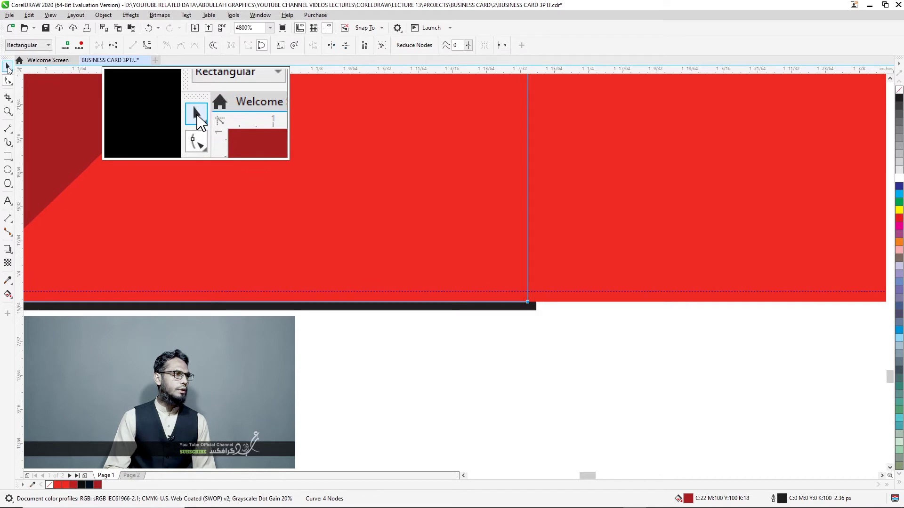
triple_click(286, 47)
text(0)
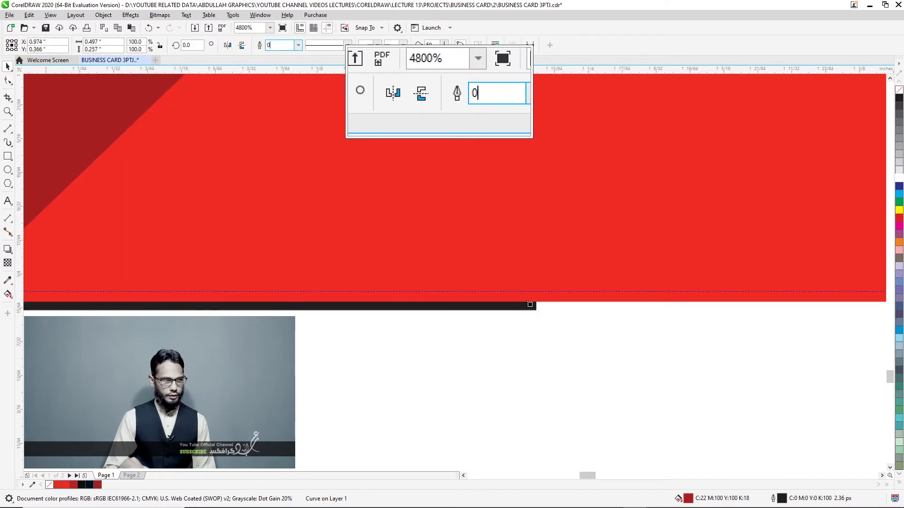
key(Return)
scroll(549, 251, down, 2)
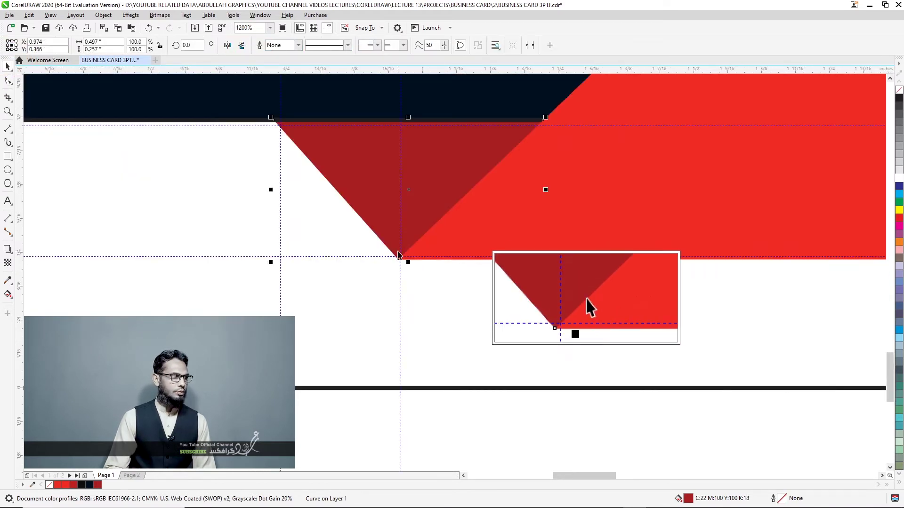
scroll(441, 275, down, 2)
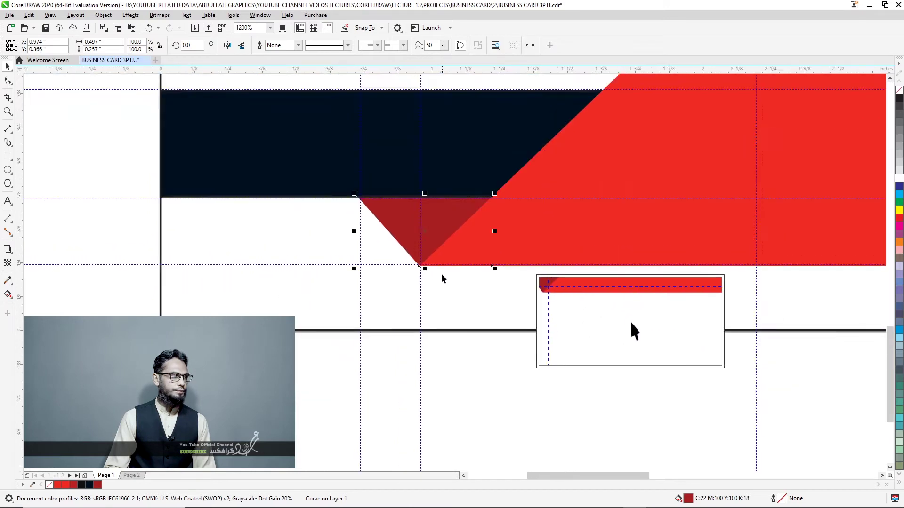
click(477, 345)
Step: Delete the leftover reference pieces beside the cards: the dark red fold, black band, card frame and gradient red panel
scroll(476, 341, down, 1)
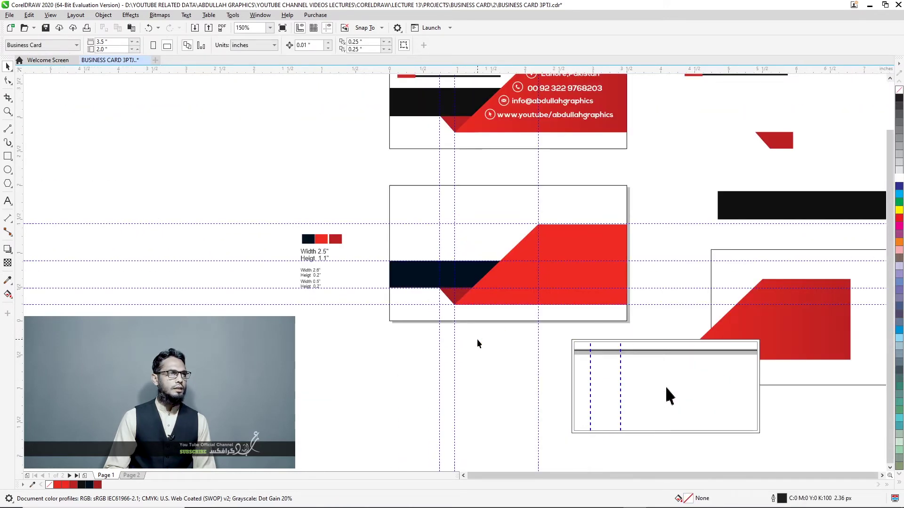
scroll(478, 339, down, 1)
scroll(478, 338, up, 1)
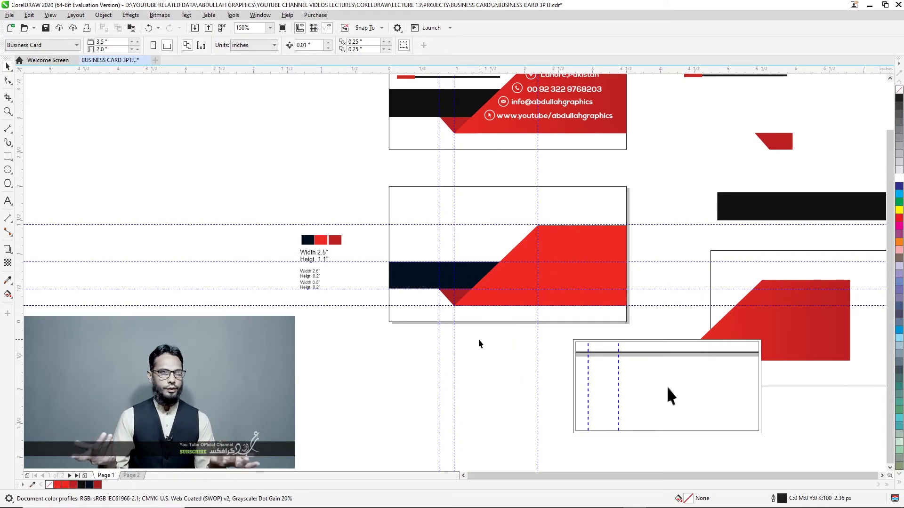
scroll(583, 327, down, 1)
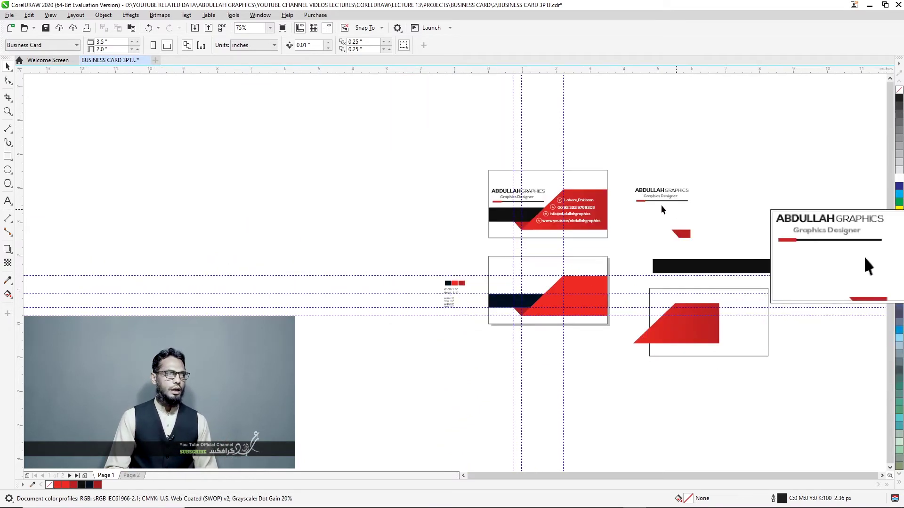
scroll(659, 203, up, 1)
drag(676, 223, 770, 283)
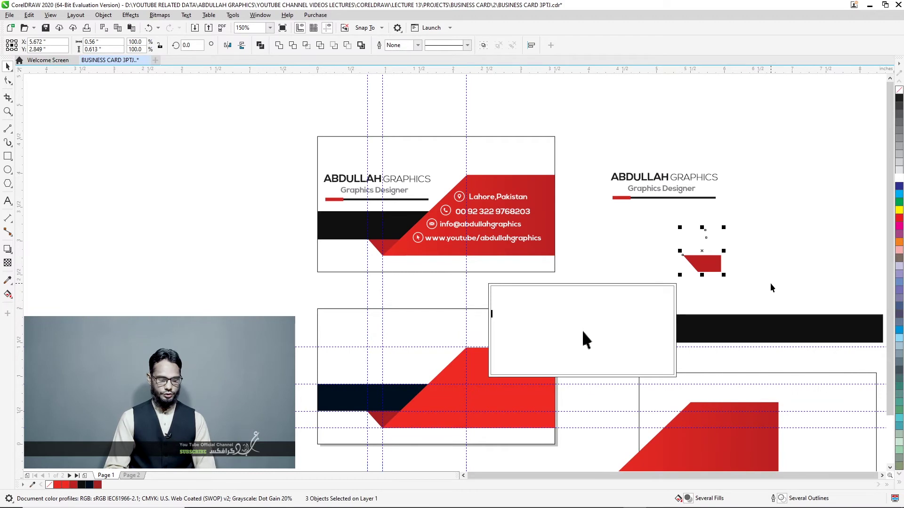
click(734, 287)
drag(664, 283, 727, 250)
key(Delete)
click(733, 335)
key(Delete)
click(733, 374)
key(Delete)
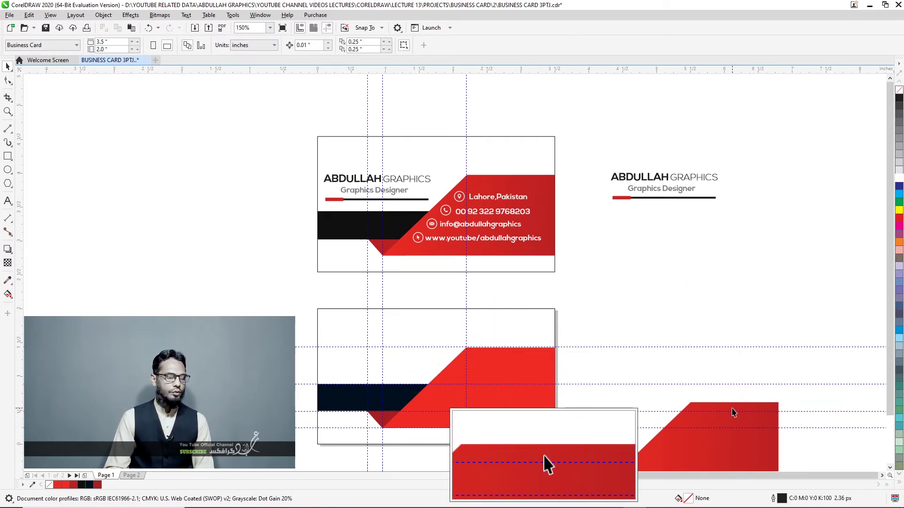
click(734, 410)
key(Delete)
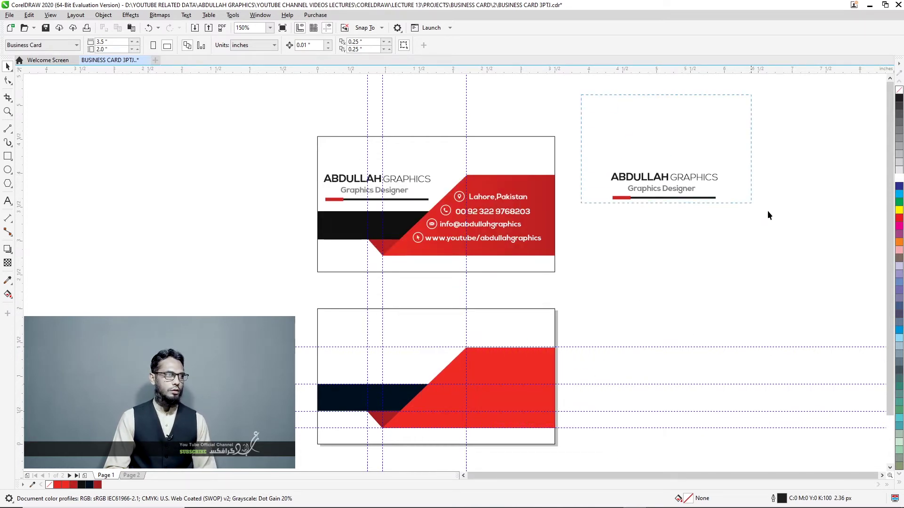
Step: Select the spare Abdullah Graphics logo together with the white contact details and move them onto the new card
drag(874, 279, 868, 294)
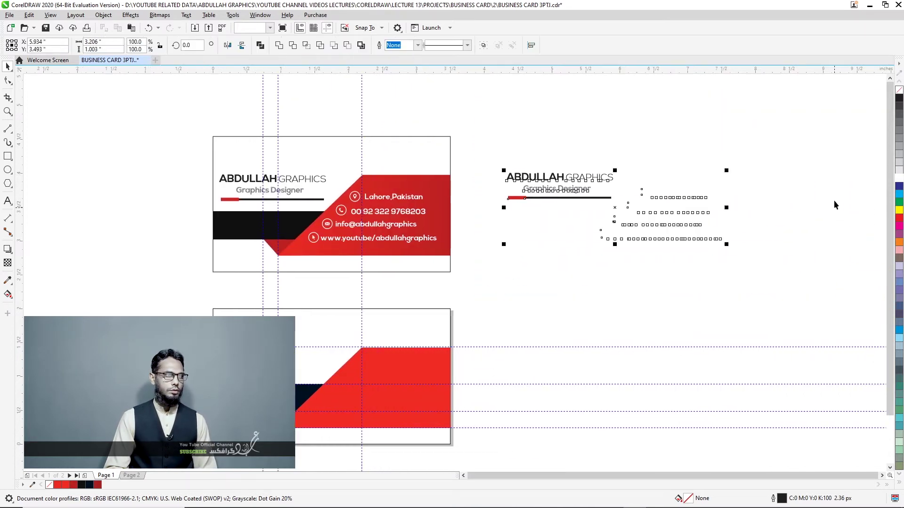
scroll(834, 200, down, 2)
drag(692, 193, 553, 273)
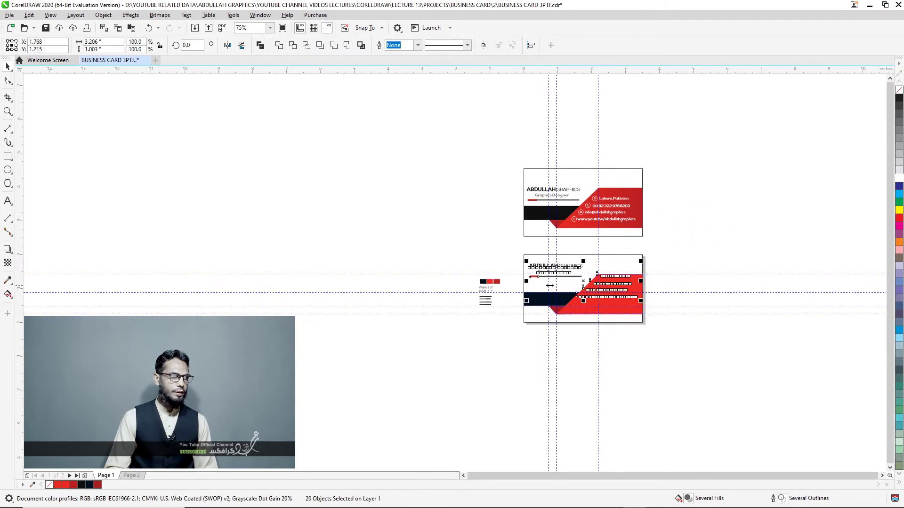
Step: Nudge the logo and contact details into place on the new card, centring the selection at X 1.728 and Y 0.955 inch
scroll(551, 278, up, 2)
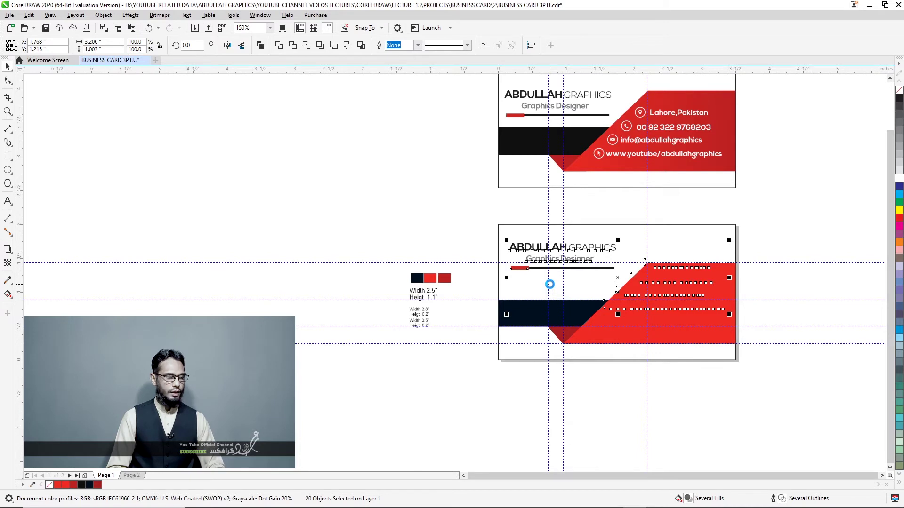
key(Down)
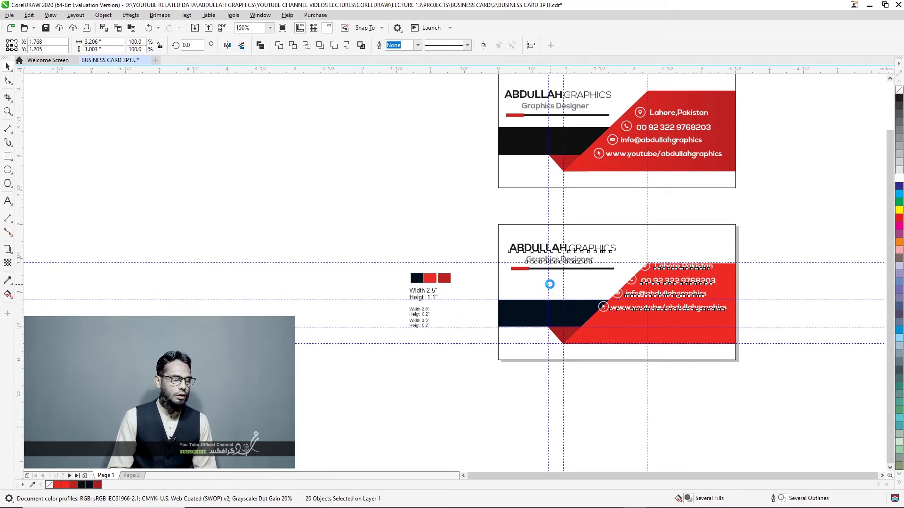
key(Down)
key(Down)
key(Down)
key(Down)
key(Down)
key(Down)
key(Down)
key(Down)
key(Down)
key(Down)
key(Down)
key(Down)
key(Down)
key(Down)
key(Down)
key(Down)
key(Down)
key(Down)
key(Down)
key(Right)
key(Right)
key(Right)
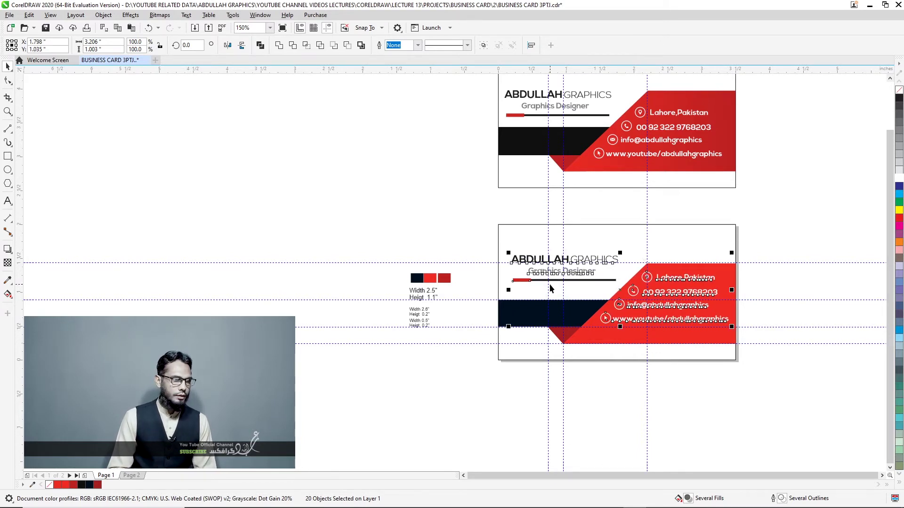
key(Down)
key(Down)
key(Down)
key(Down)
key(Left)
key(Left)
key(Left)
key(Left)
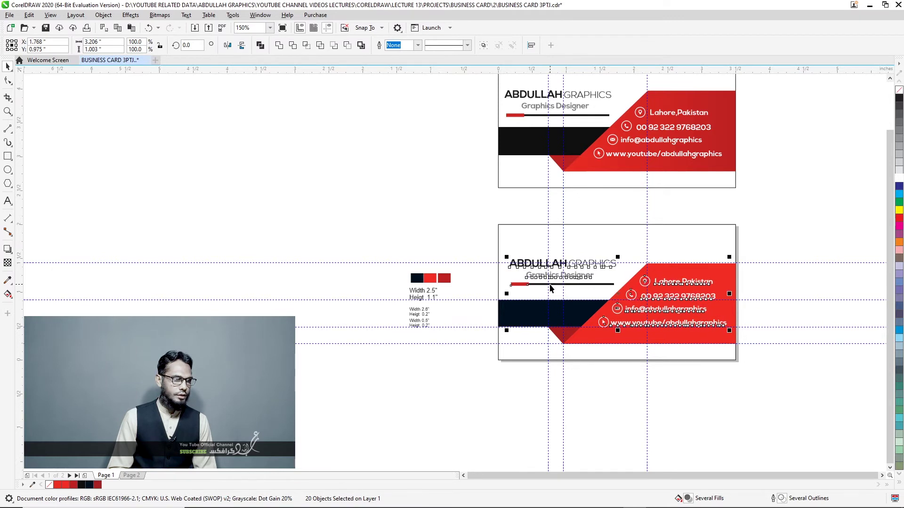
key(Left)
key(Left)
key(Left)
key(Down)
key(Down)
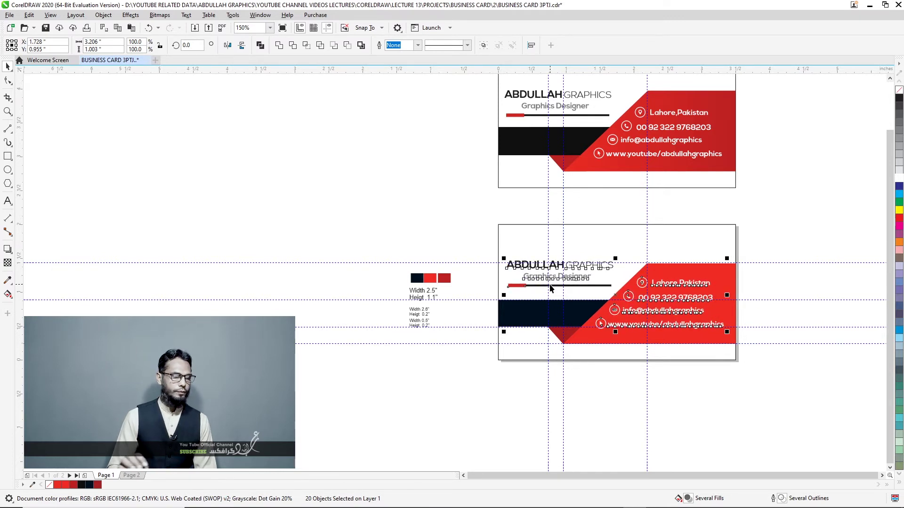
click(787, 233)
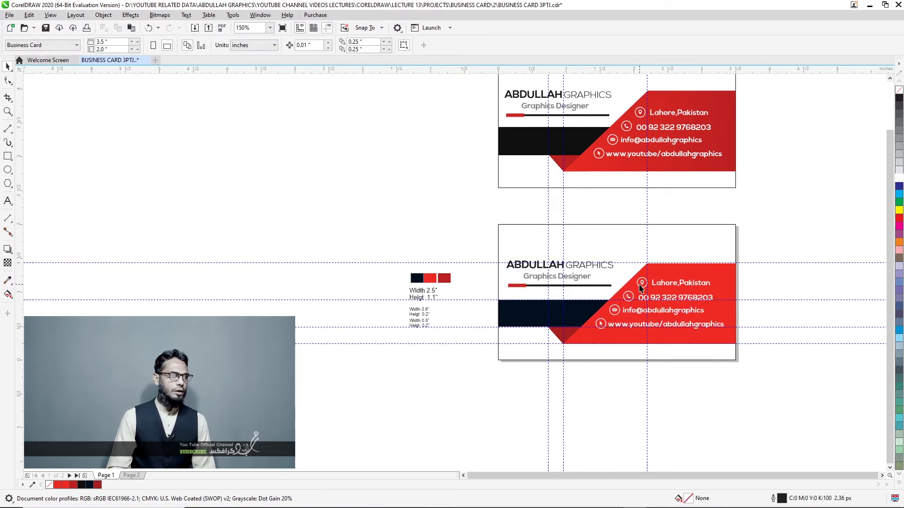
Step: Examine the location, phone, envelope and cursor icons, the contact lines and the logo text on the new card up close
scroll(641, 288, up, 5)
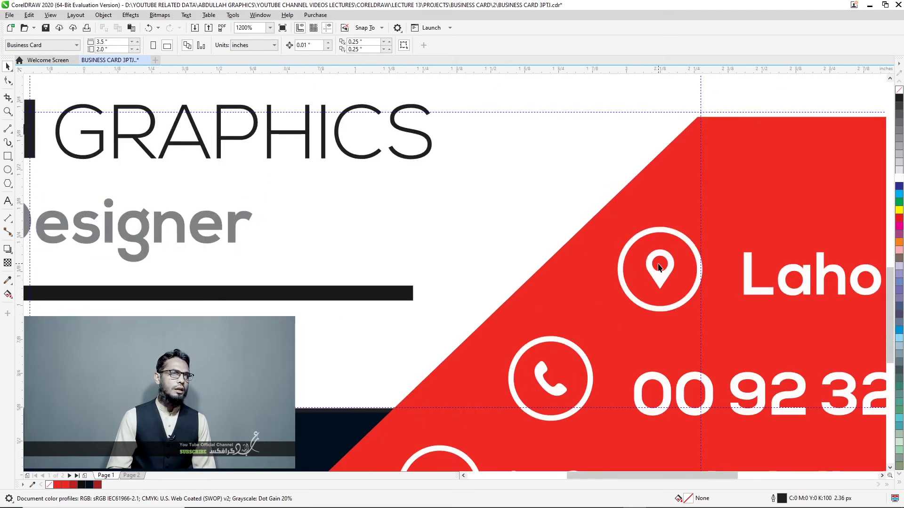
scroll(658, 267, down, 2)
scroll(607, 321, up, 2)
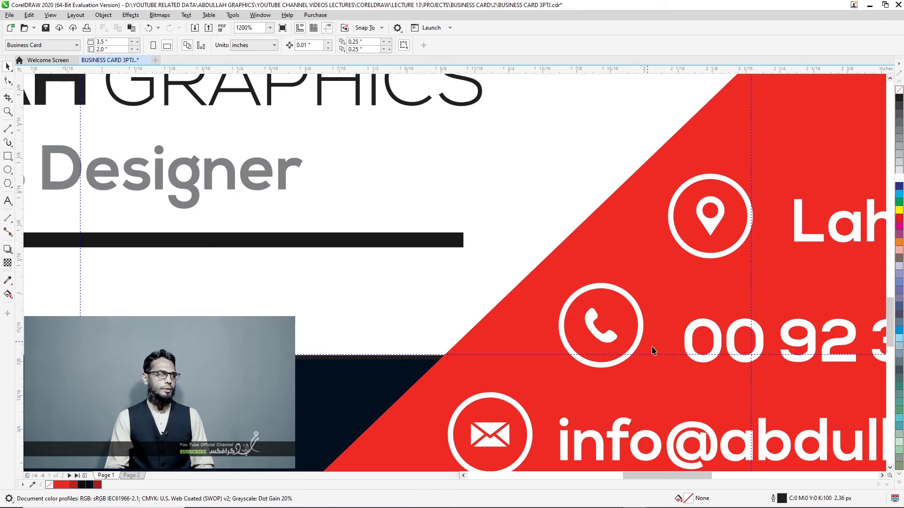
scroll(641, 335, down, 3)
scroll(560, 384, up, 3)
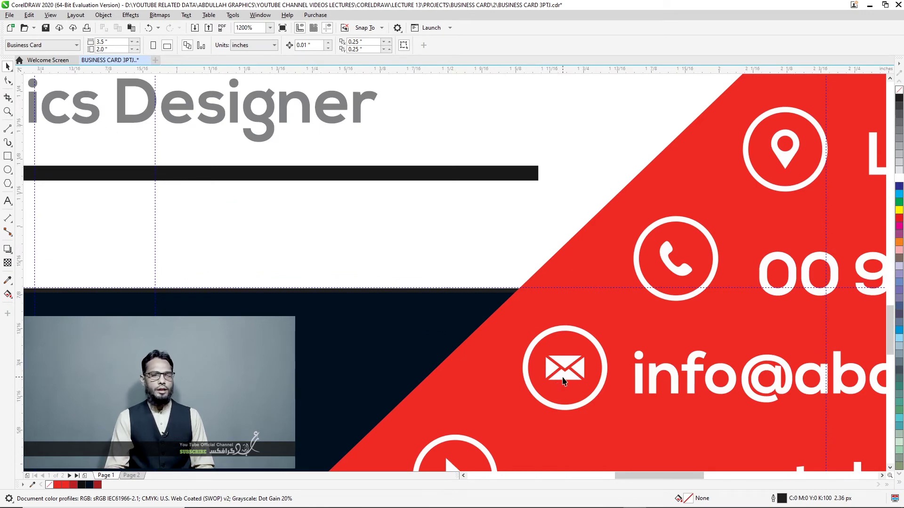
scroll(593, 370, down, 2)
scroll(514, 429, up, 2)
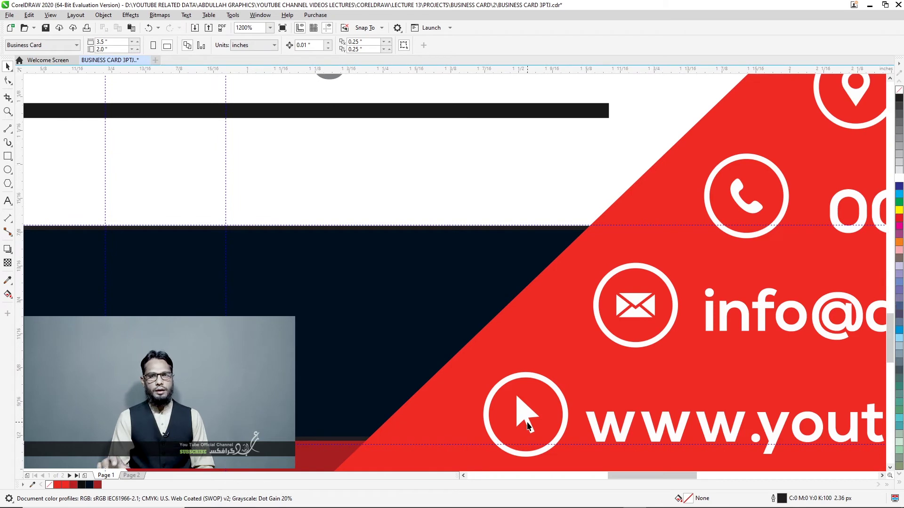
scroll(527, 423, down, 2)
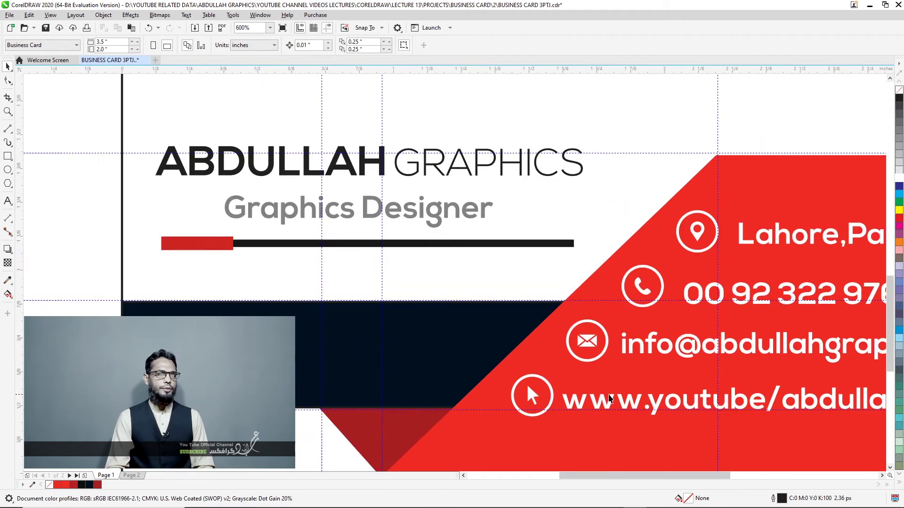
scroll(608, 395, down, 2)
scroll(753, 317, up, 1)
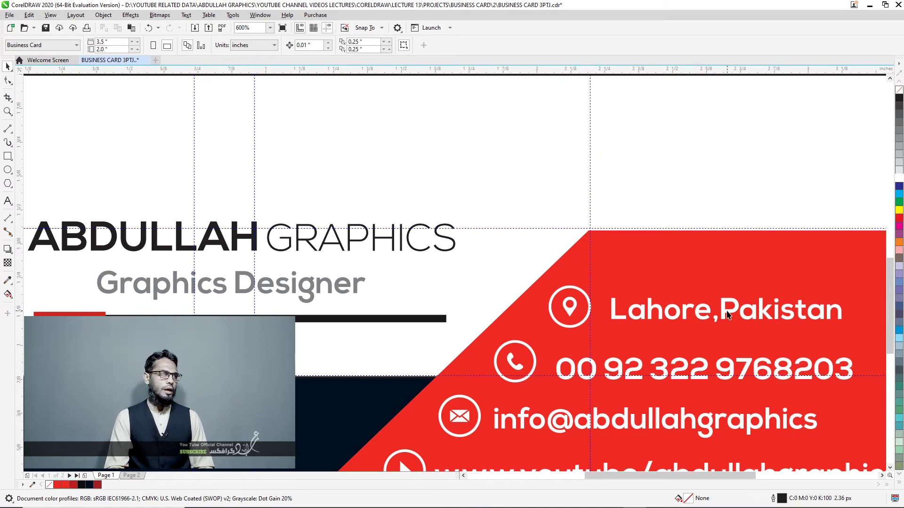
scroll(750, 319, down, 1)
scroll(419, 282, up, 2)
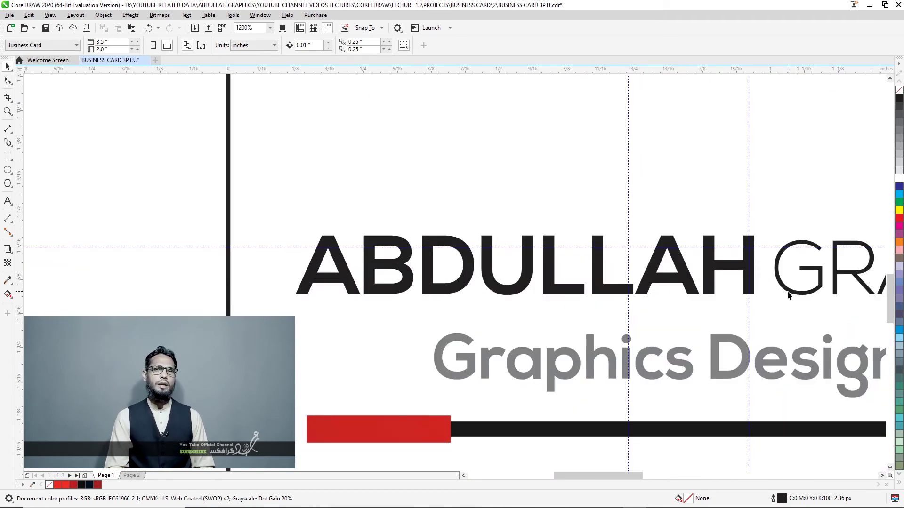
Step: Draw a thin horizontal bar about 1.85 by 0.02 inch in the gap above the new card and fill it black
scroll(787, 295, down, 3)
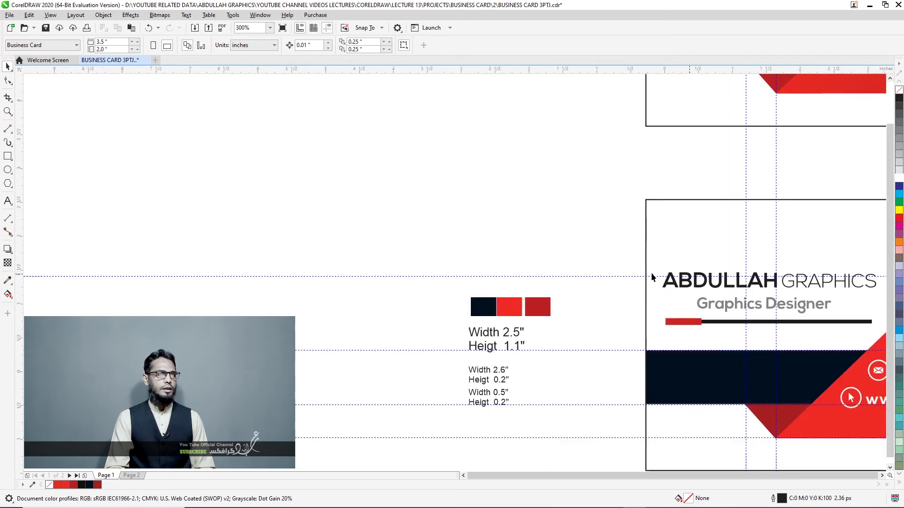
scroll(768, 299, up, 1)
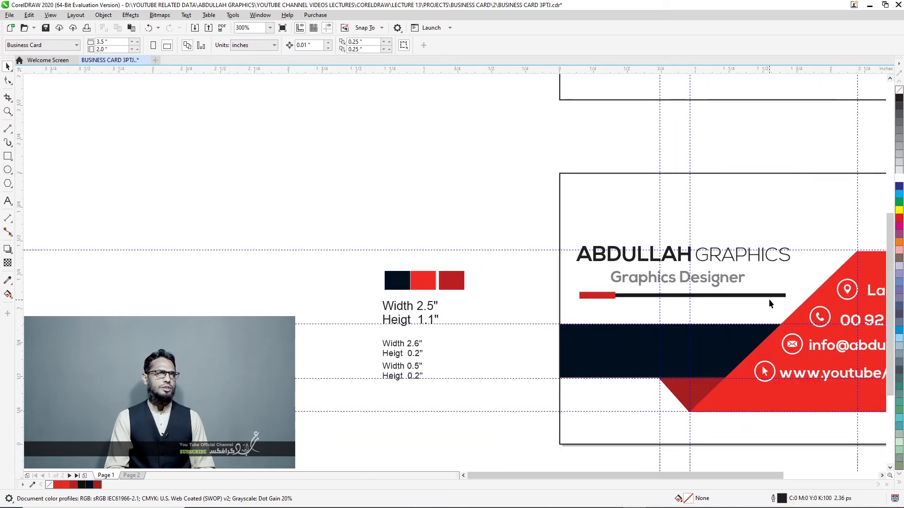
scroll(609, 297, up, 1)
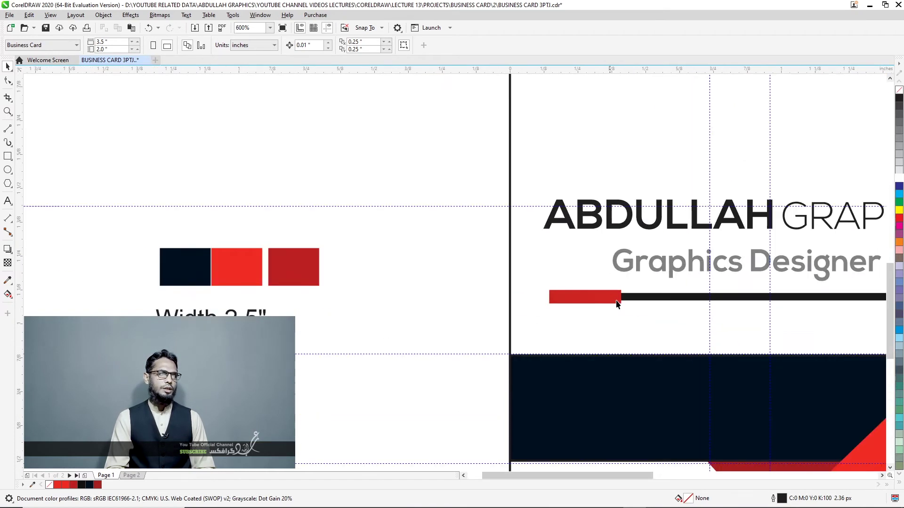
scroll(612, 300, down, 1)
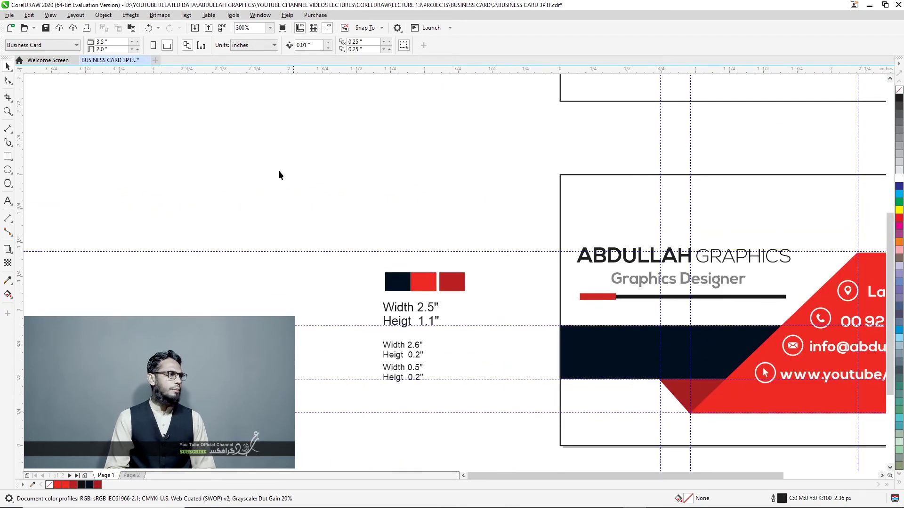
click(8, 156)
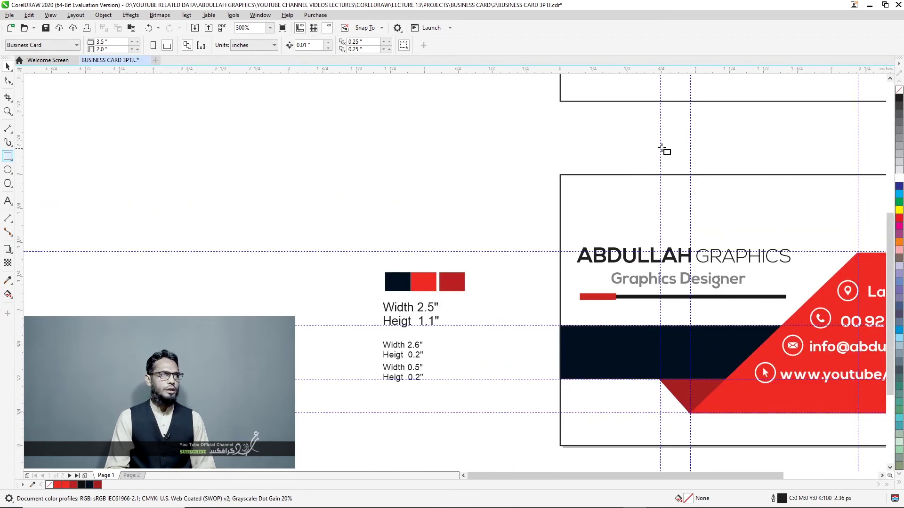
drag(576, 135, 828, 135)
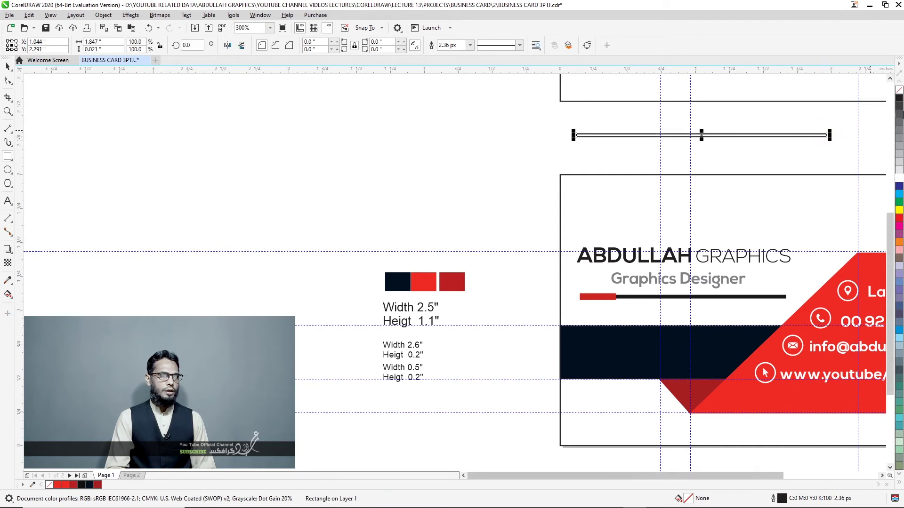
click(899, 100)
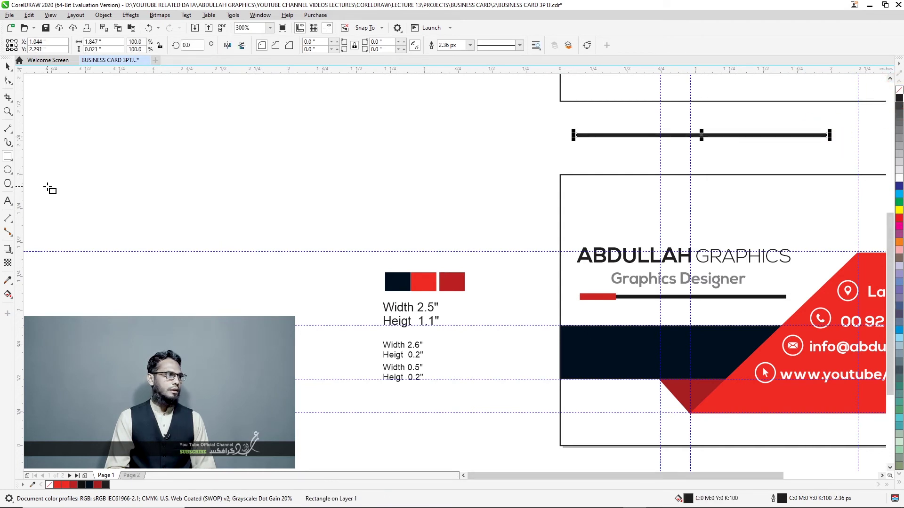
Step: Draw a small rectangle about 0.32 by 0.08 inch over the left end of the black bar and nudge it slightly right
click(8, 158)
drag(556, 130, 600, 141)
key(Right)
key(Right)
key(Right)
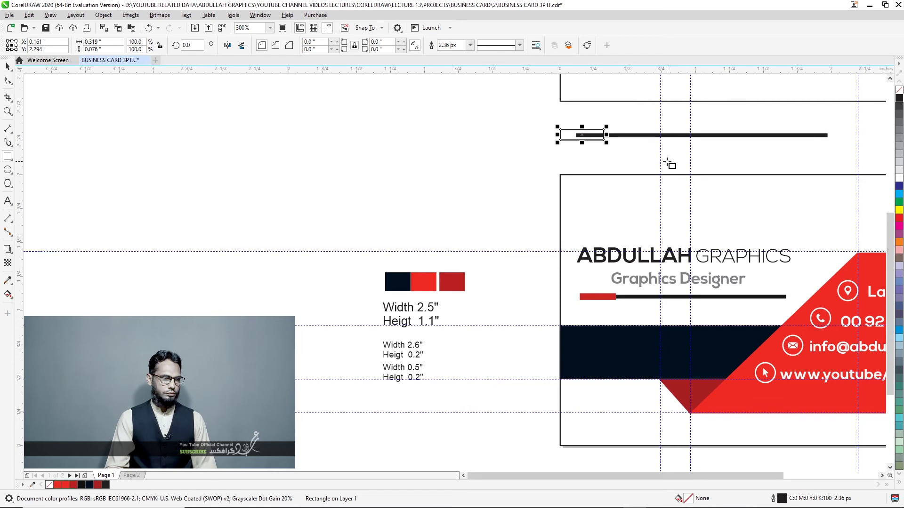
double_click(690, 498)
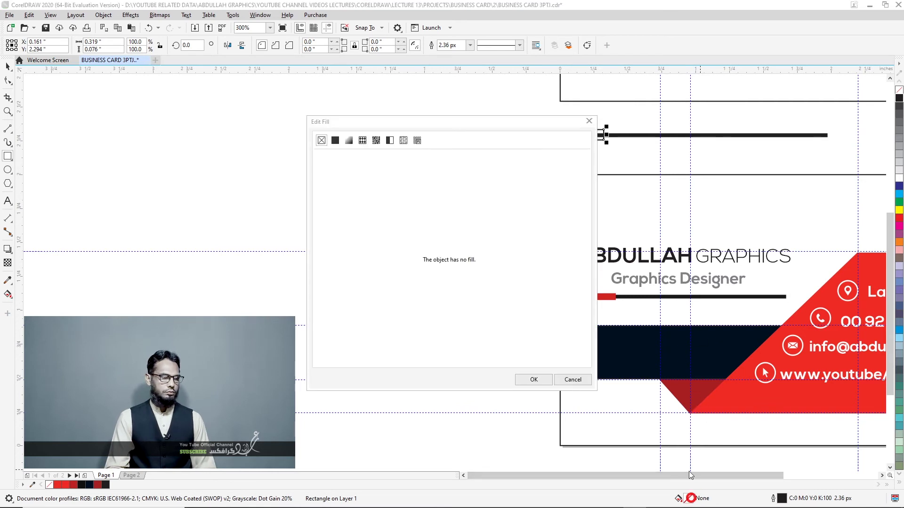
drag(475, 122, 842, 87)
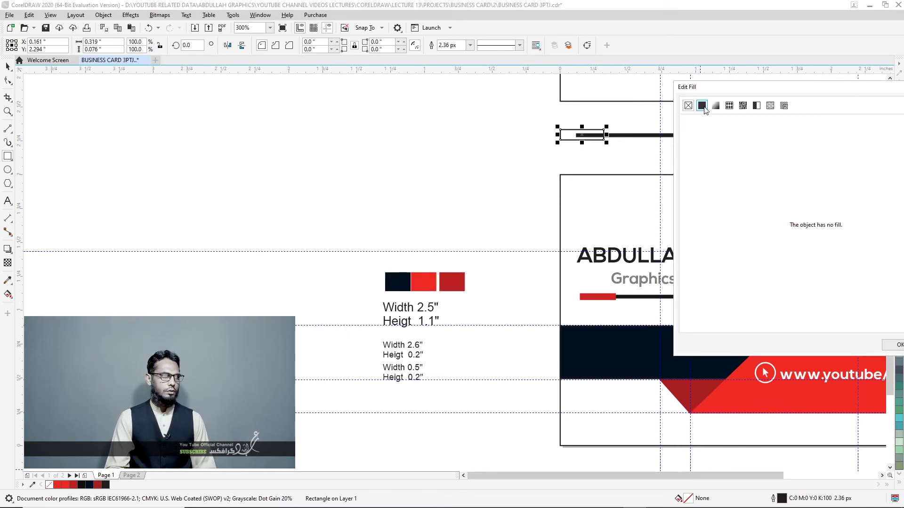
click(702, 107)
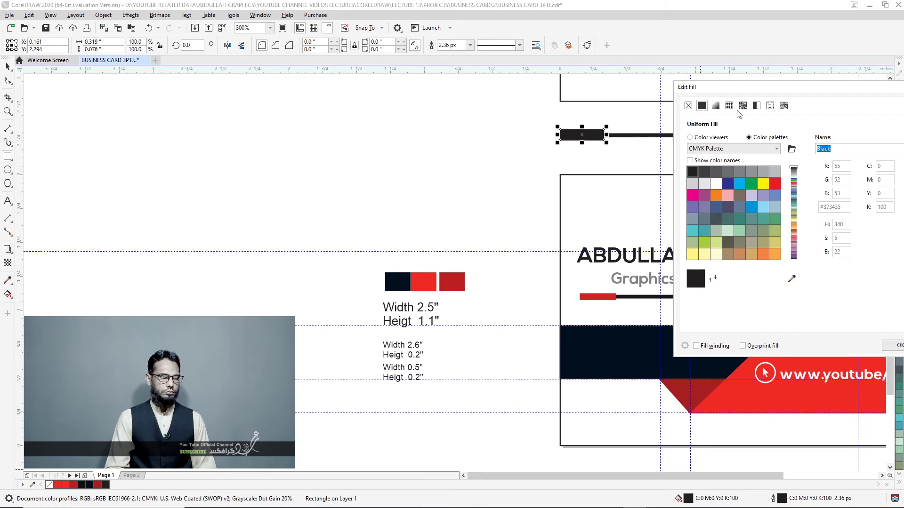
drag(752, 92, 638, 89)
click(800, 343)
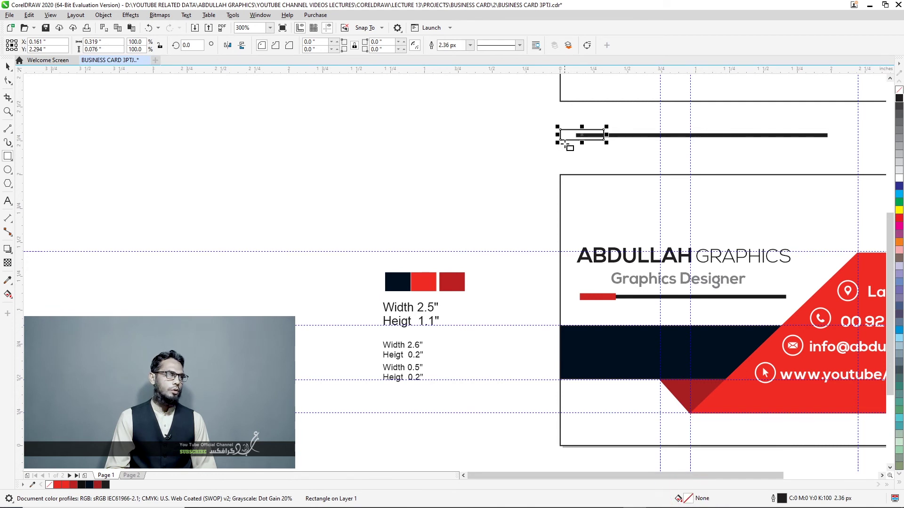
Step: Give the small rectangle a uniform fill sampled from the bright red swatch, C0 M96 Y100 K0
double_click(688, 499)
drag(443, 126, 769, 125)
click(661, 141)
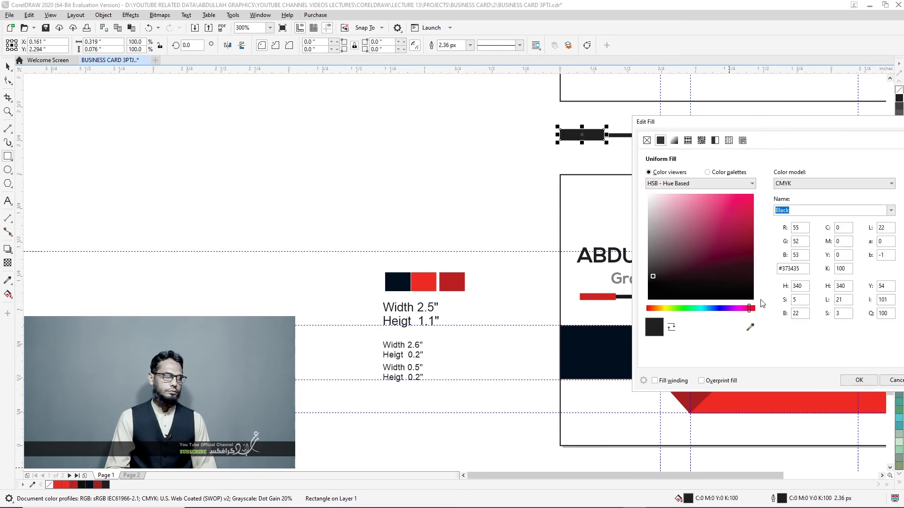
click(752, 331)
click(426, 279)
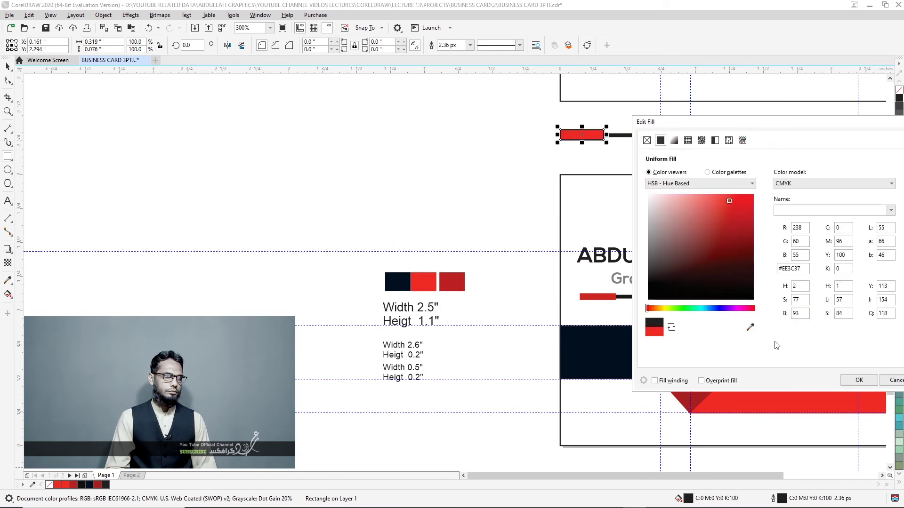
click(868, 383)
Step: Set the small red rectangle's outline width to 0 and deselect it
click(451, 45)
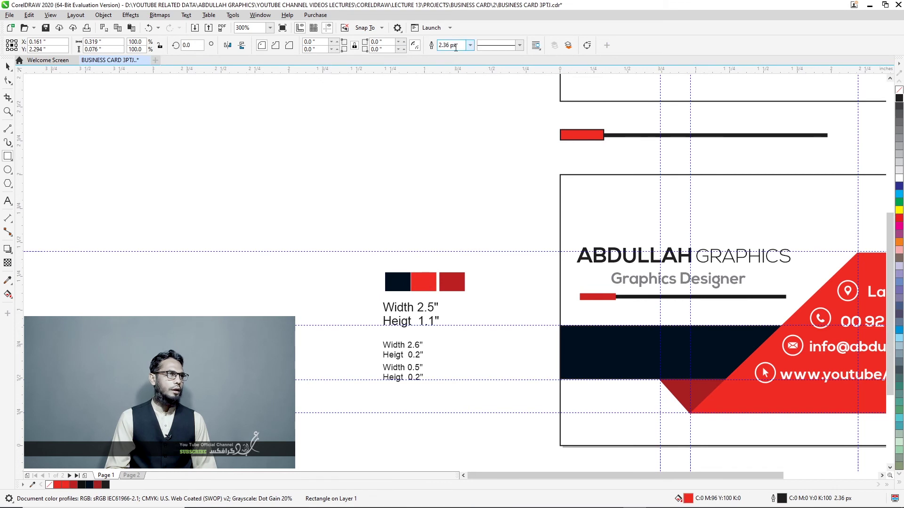
text(0)
key(Return)
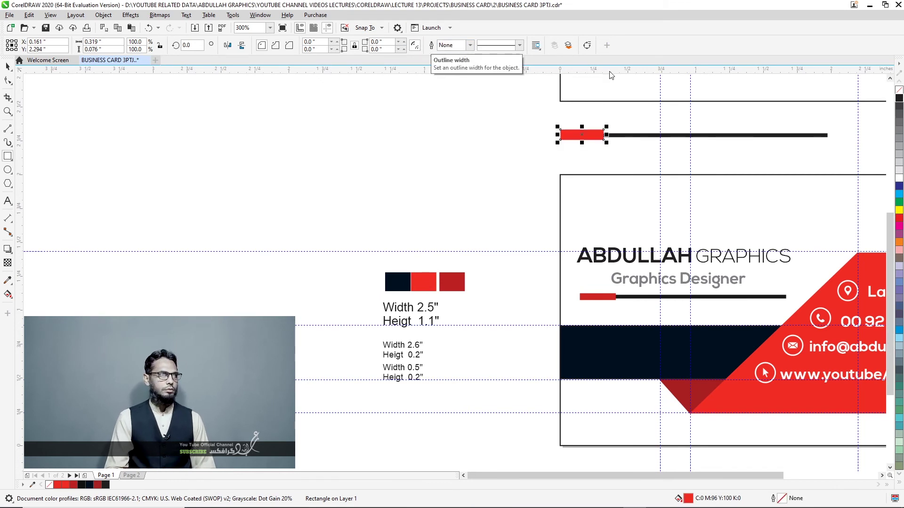
scroll(611, 196, down, 2)
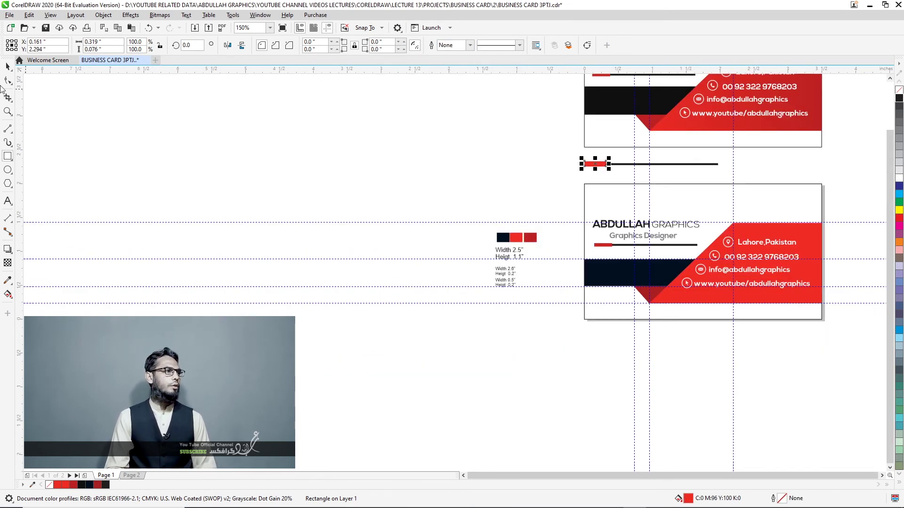
click(7, 67)
click(516, 216)
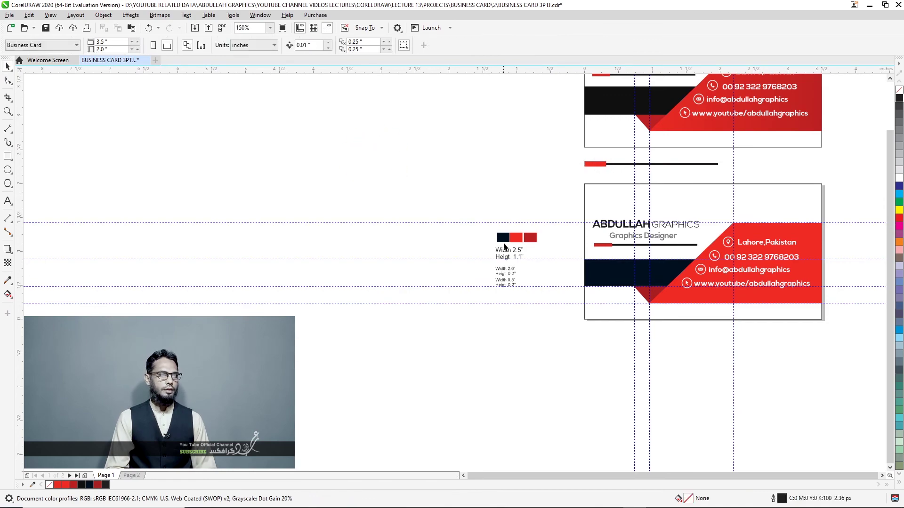